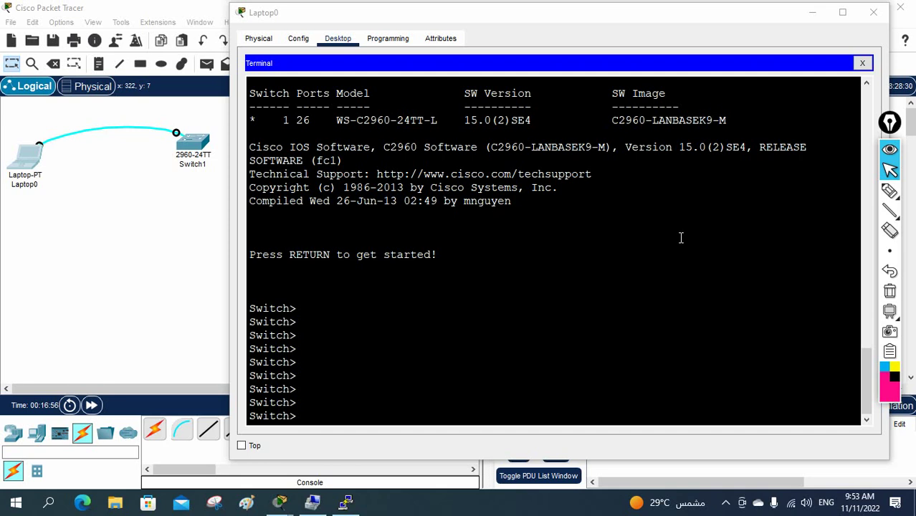
Briefly show and hide the COM1 PuTTY session, then close Laptop0's terminal and device window
left_click(346, 504)
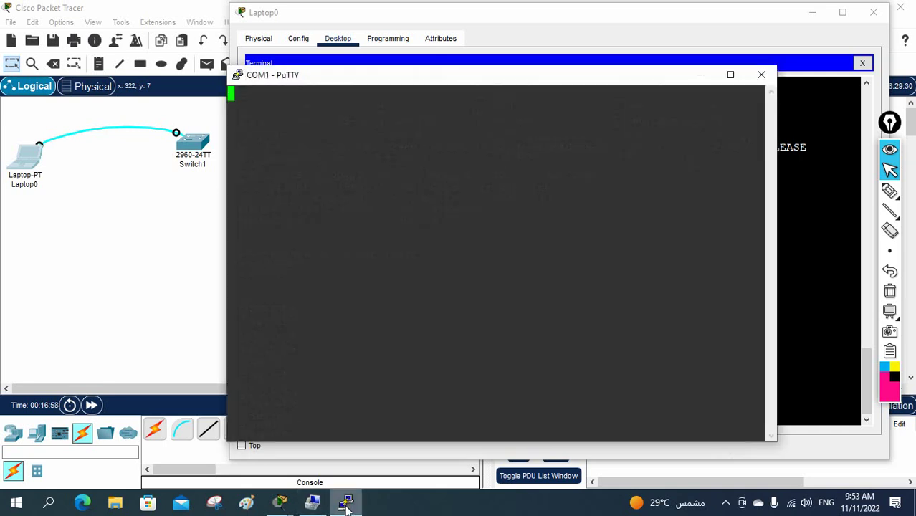
left_click(346, 504)
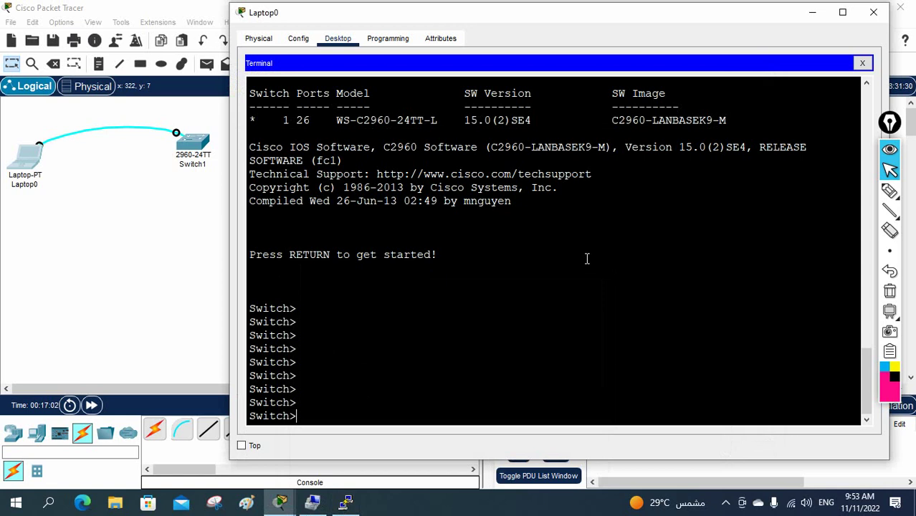
left_click(862, 63)
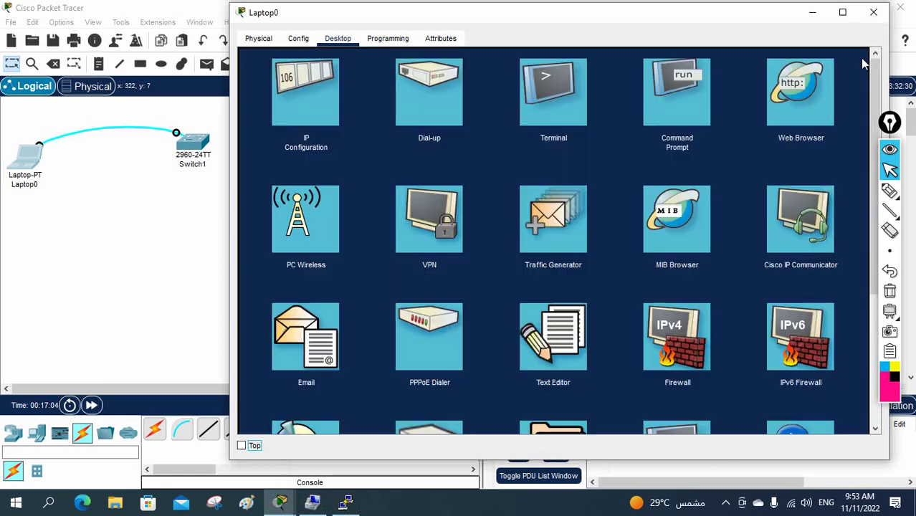
left_click(874, 12)
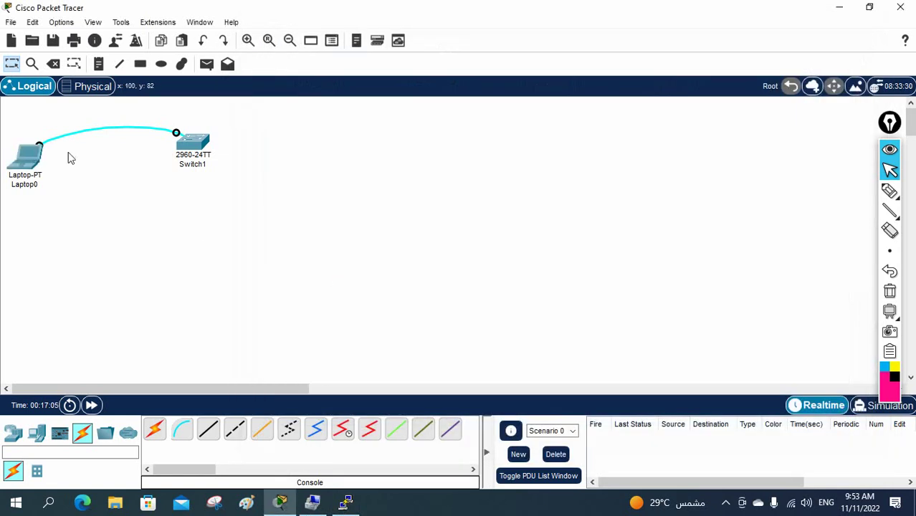
Show the info popups for Switch1 and Laptop0, revealing Laptop0's ports, link states and MAC addresses
mouse_move(212, 155)
mouse_move(198, 171)
Start Laptop0's Desktop Terminal and connect to the switch console at 9600 baud
mouse_move(28, 166)
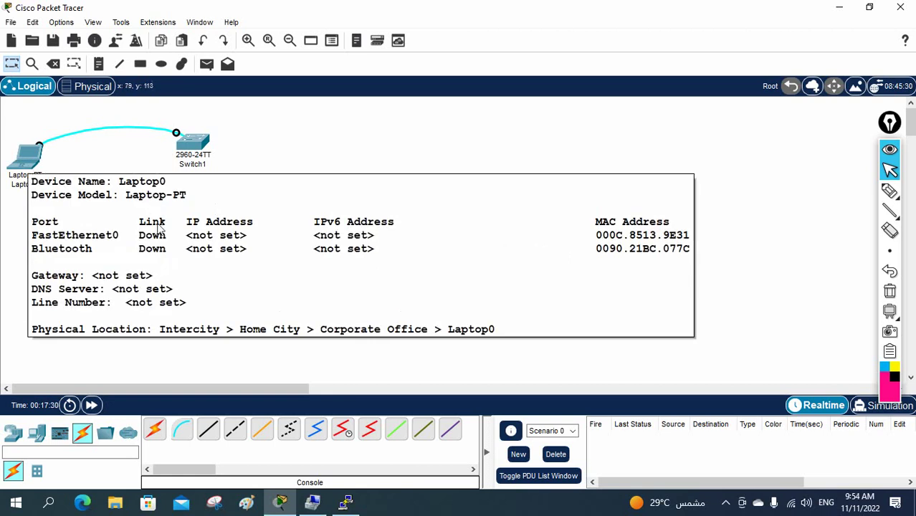
left_click(28, 166)
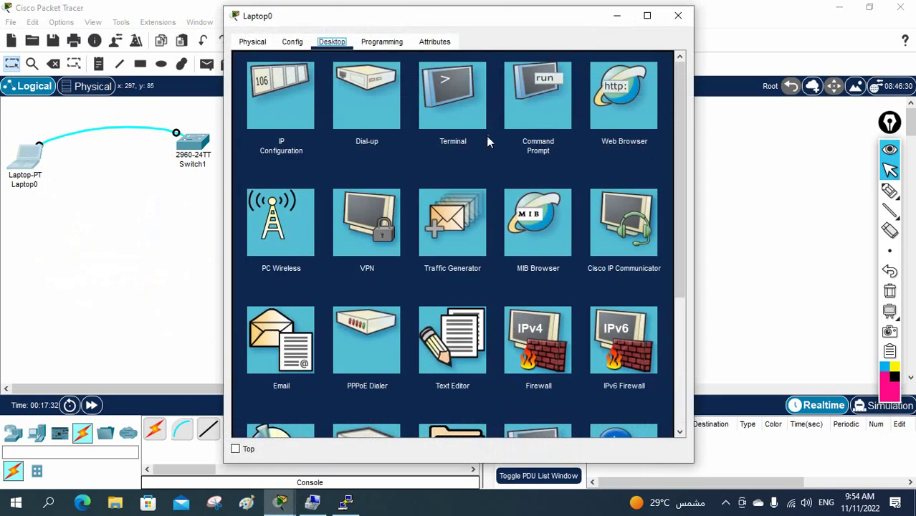
left_click(453, 145)
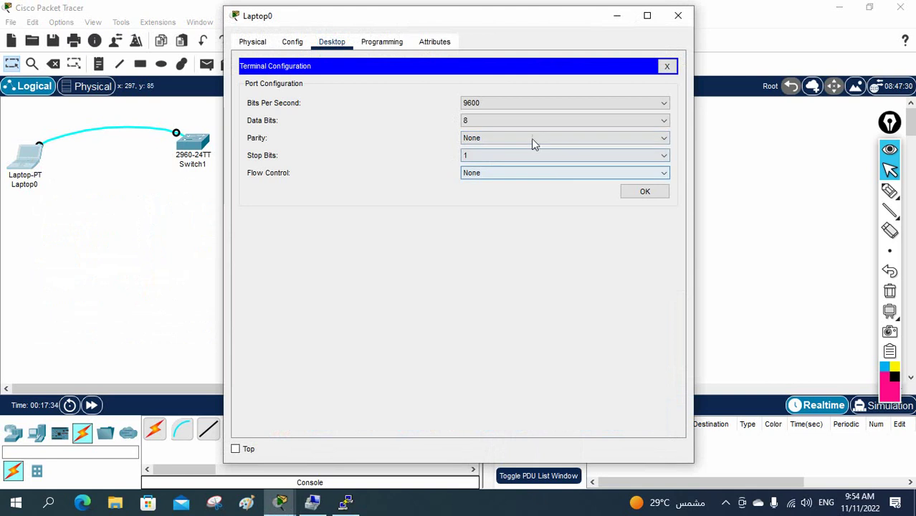
left_click(629, 195)
Reposition the Laptop0 window and widen it on both sides to show more boot output
left_click_drag(529, 18, 604, 59)
left_click_drag(298, 156, 242, 156)
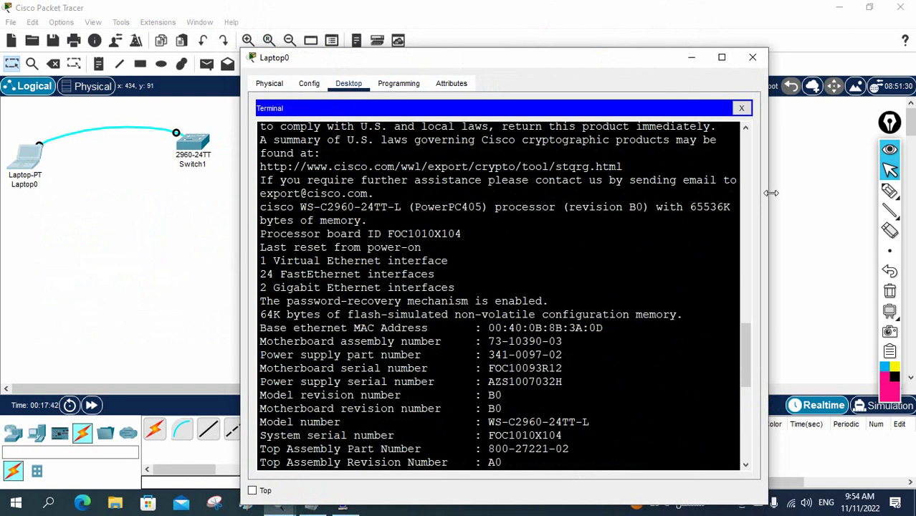
left_click_drag(768, 194, 854, 204)
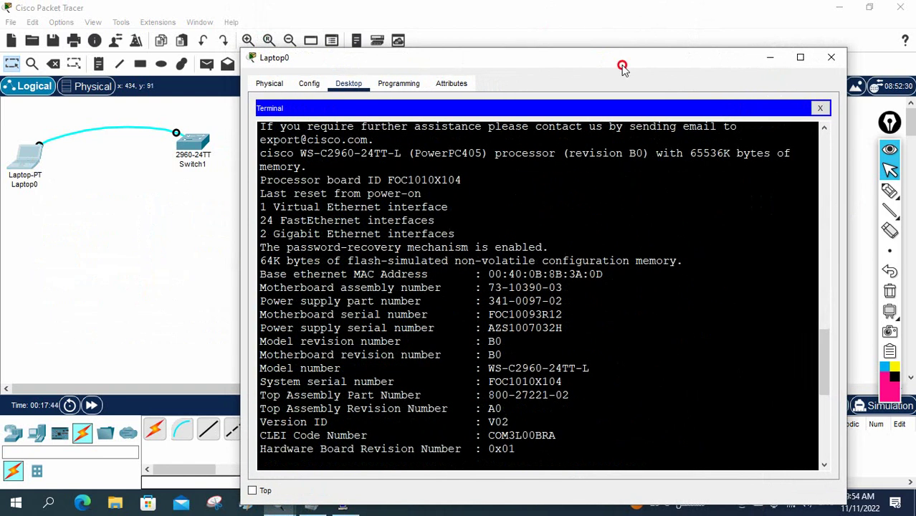
left_click_drag(624, 65, 622, 37)
Scroll to the bottom and highlight the hostname Switch in the first Switch> prompt
scroll(640, 184, "down", 8)
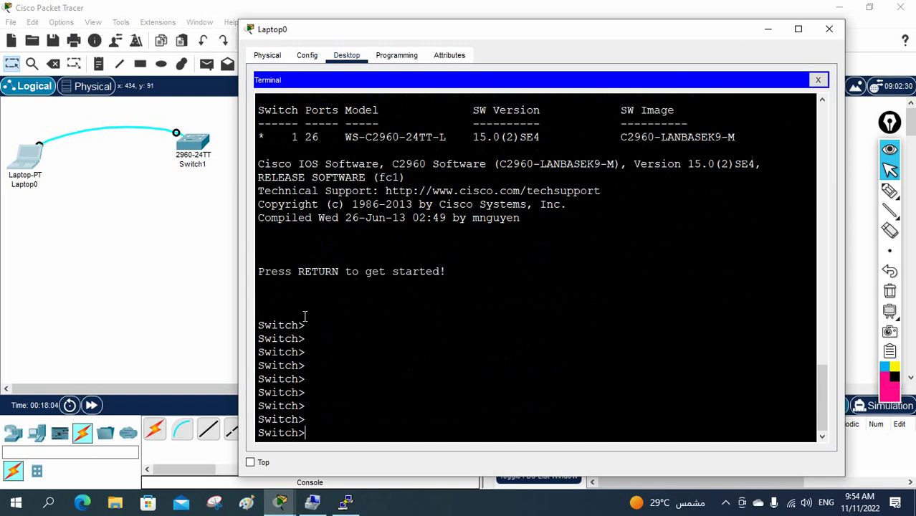
left_click_drag(305, 326, 256, 324)
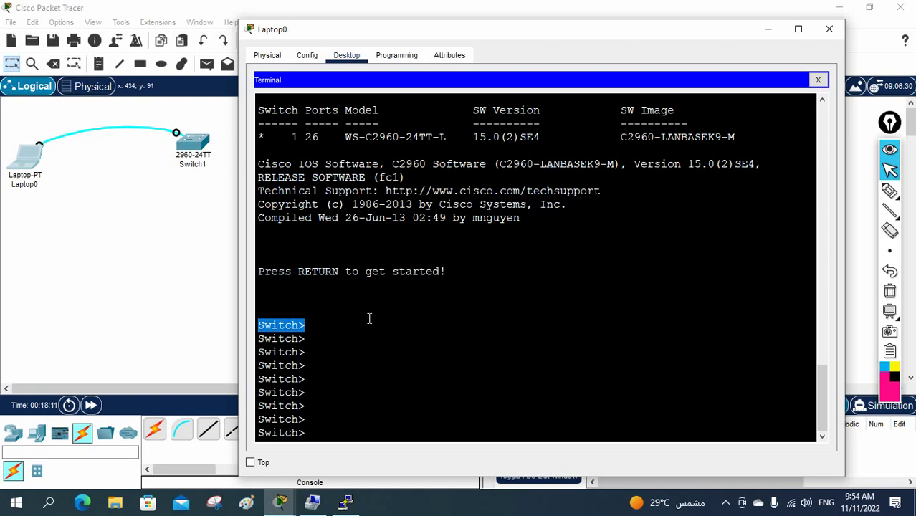
left_click(330, 324)
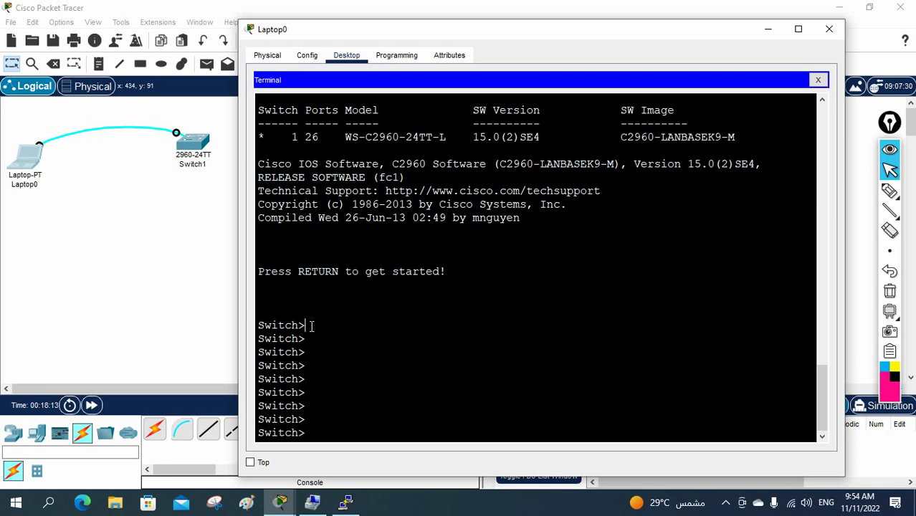
left_click_drag(307, 326, 252, 327)
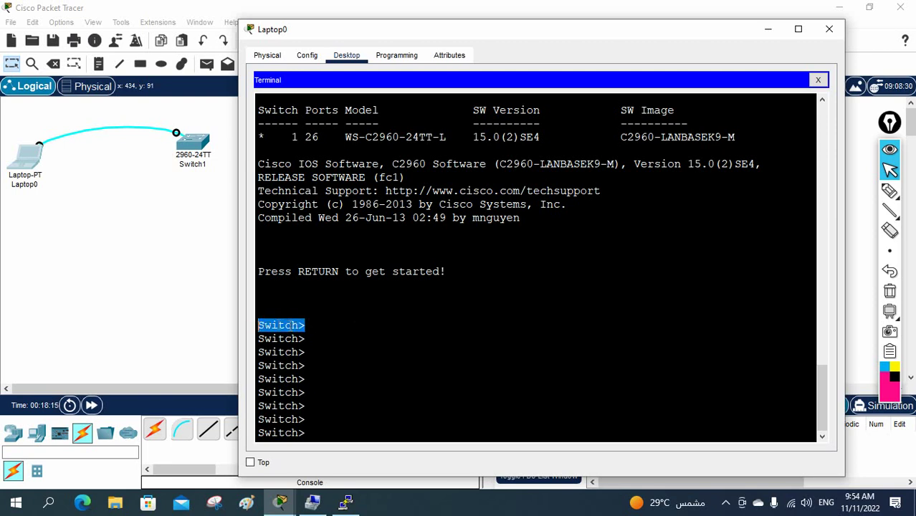
left_click(307, 326)
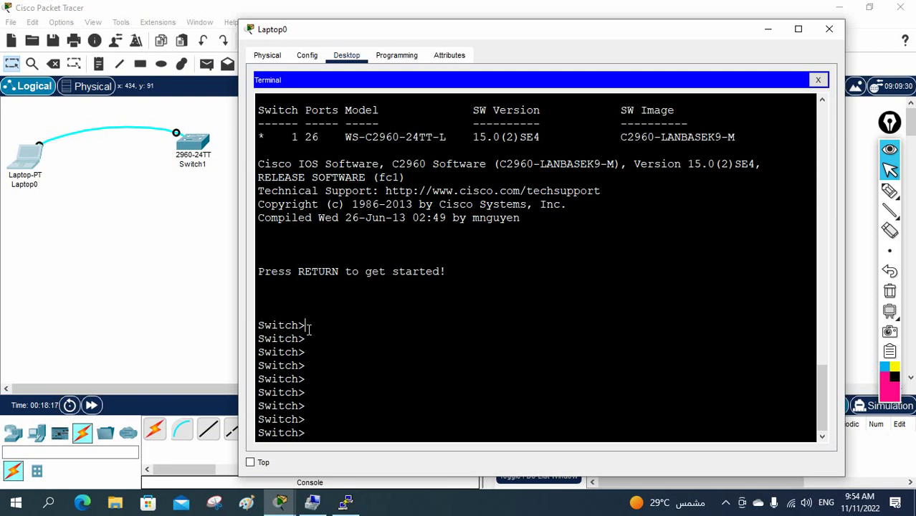
left_click_drag(300, 325, 258, 329)
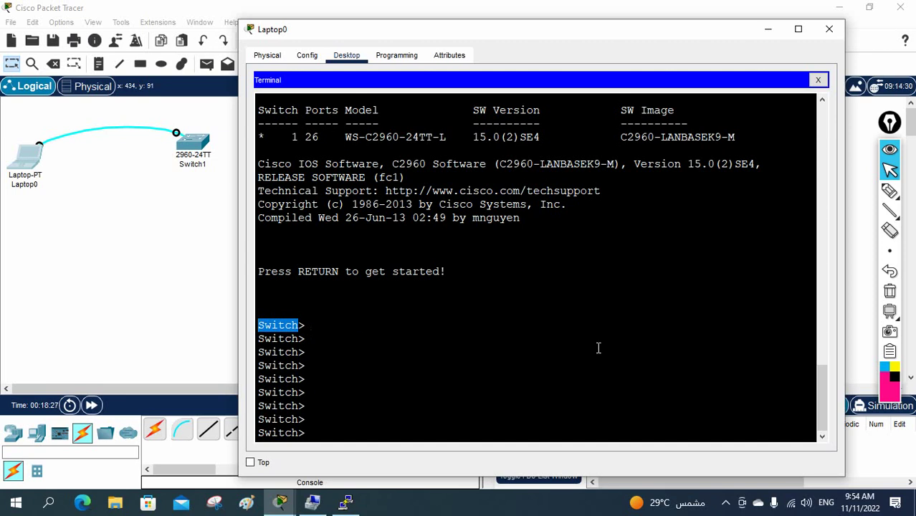
left_click(890, 191)
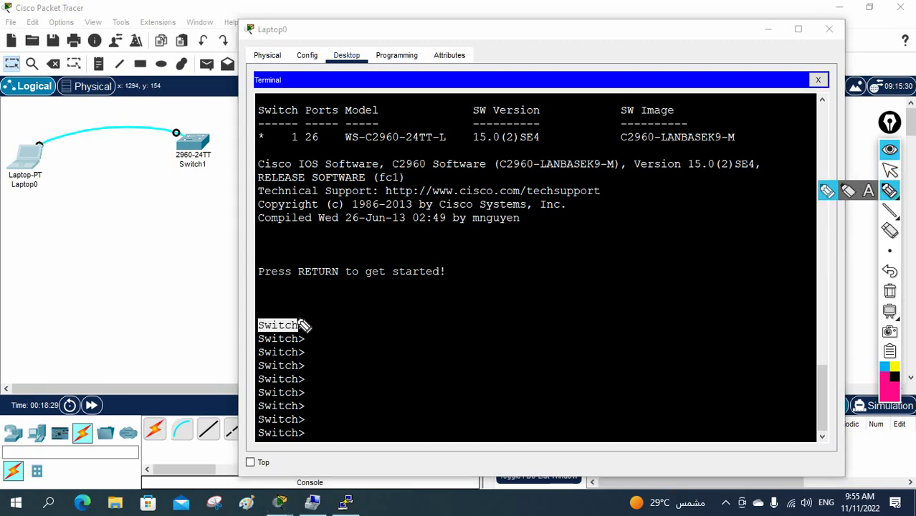
mouse_move(301, 308)
left_mouse_down()
mouse_move(256, 333)
mouse_move(305, 324)
mouse_move(311, 286)
mouse_move(349, 285)
left_mouse_up()
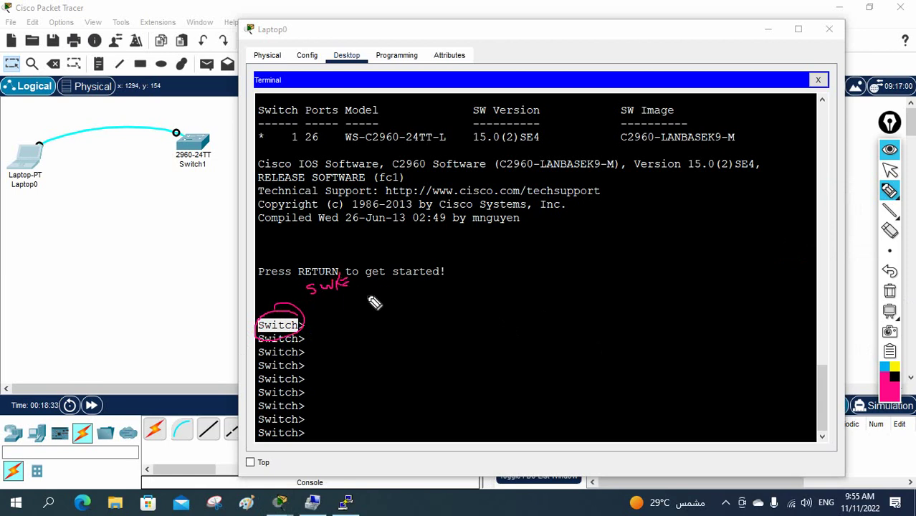
left_click(890, 290)
left_click(889, 169)
left_click(500, 374)
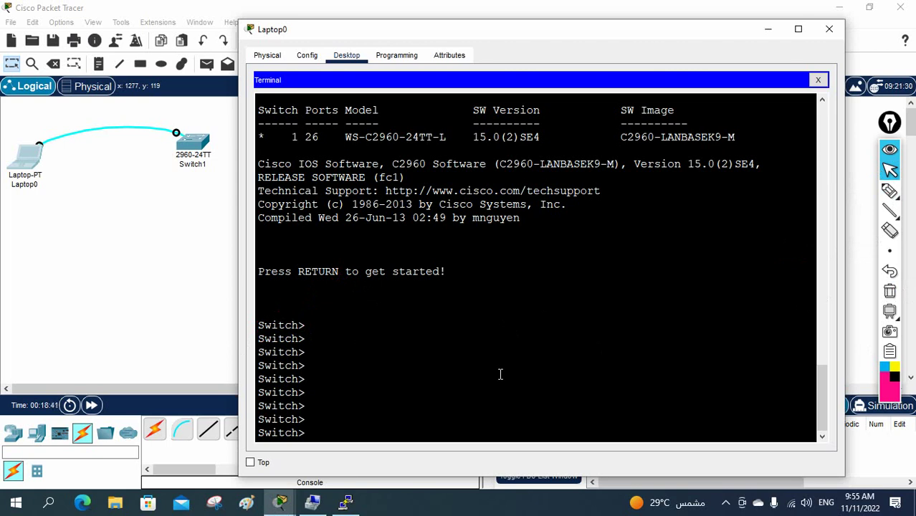
Run en then config t to reach Switch(config)#, and widen the Laptop0 window further
type("en")
key("Return")
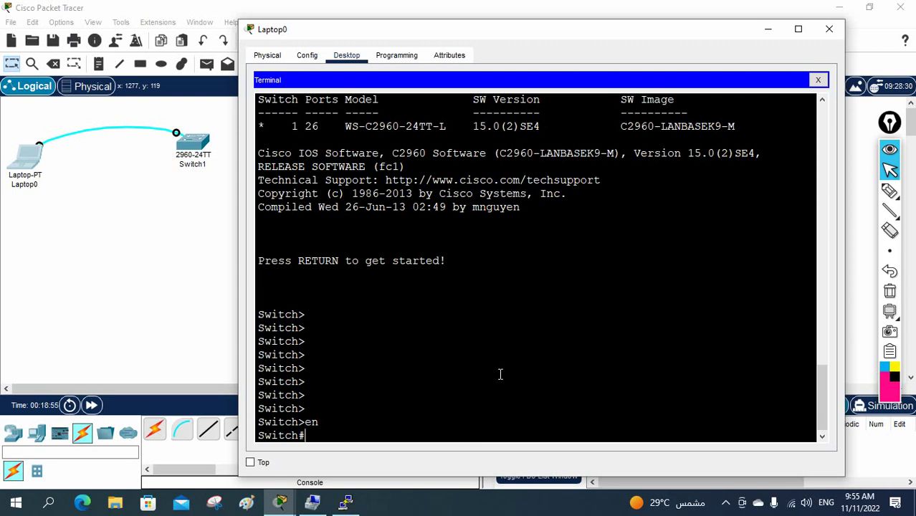
type("config t")
key("Return")
key("Return")
key("Return")
key("Return")
key("Return")
key("Return")
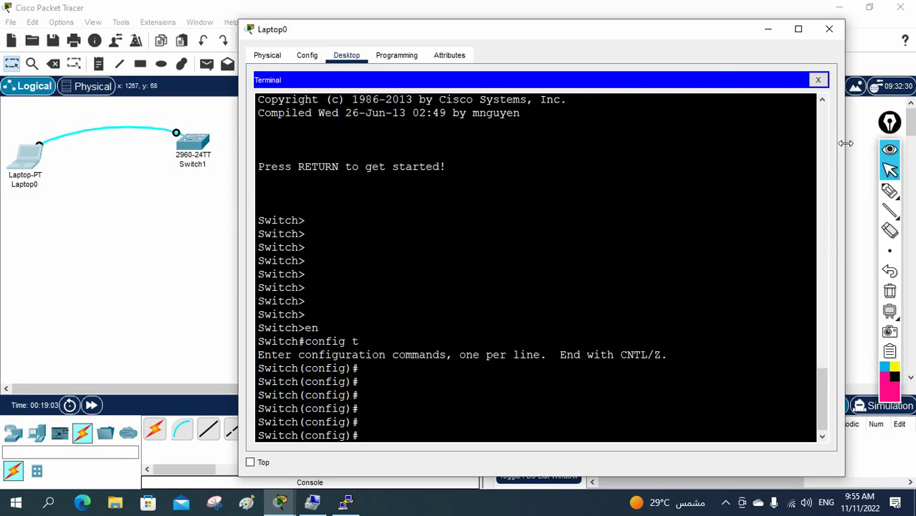
left_click_drag(846, 143, 910, 164)
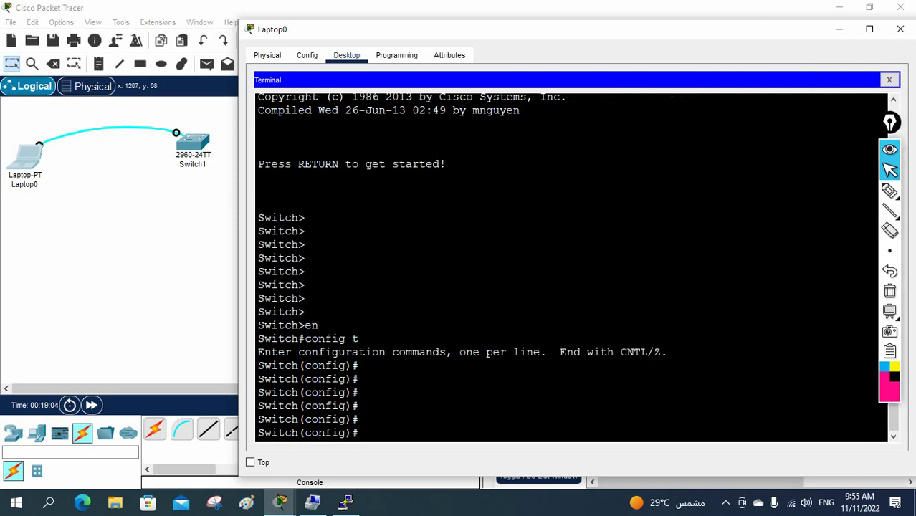
left_click(710, 247)
left_click(889, 191)
mouse_move(264, 443)
left_mouse_down()
mouse_move(294, 436)
mouse_move(294, 349)
mouse_move(275, 350)
mouse_move(257, 362)
mouse_move(250, 417)
mouse_move(297, 436)
left_mouse_up()
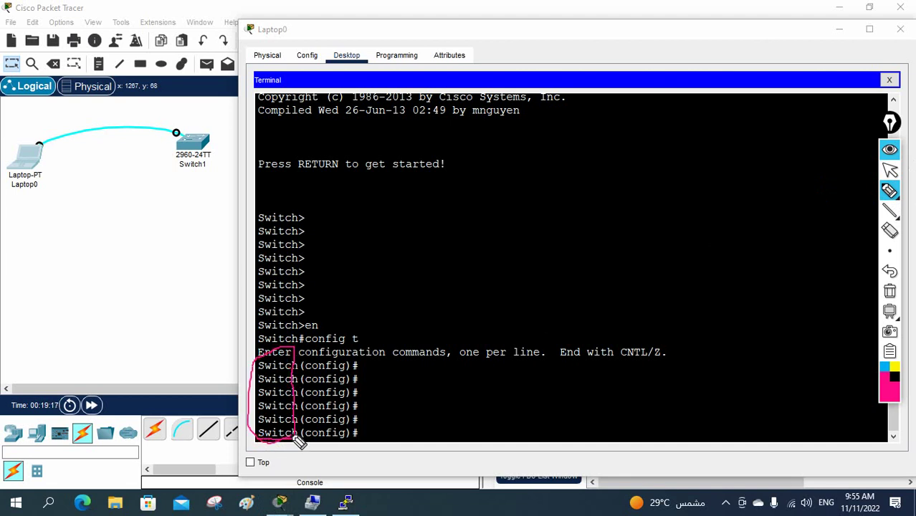
mouse_move(418, 278)
left_mouse_down()
mouse_move(414, 287)
mouse_move(439, 294)
left_mouse_up()
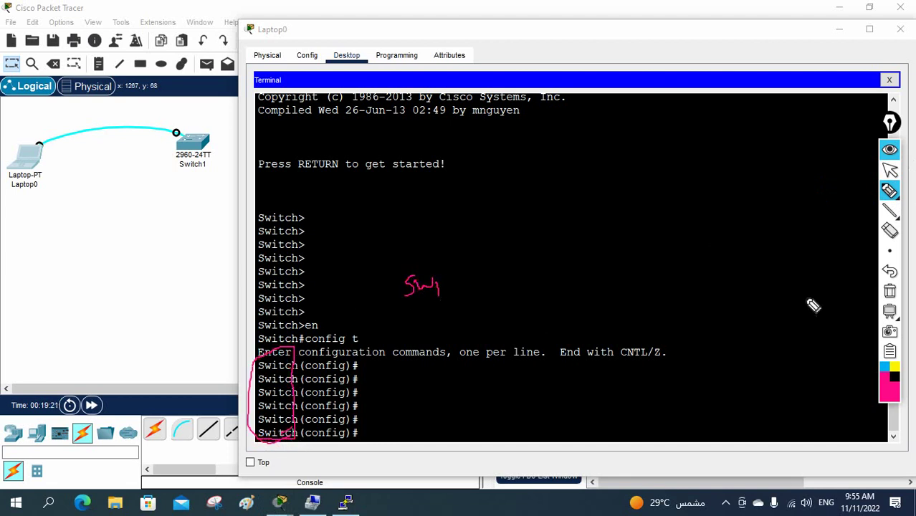
left_click(890, 290)
left_click(890, 169)
left_click(654, 393)
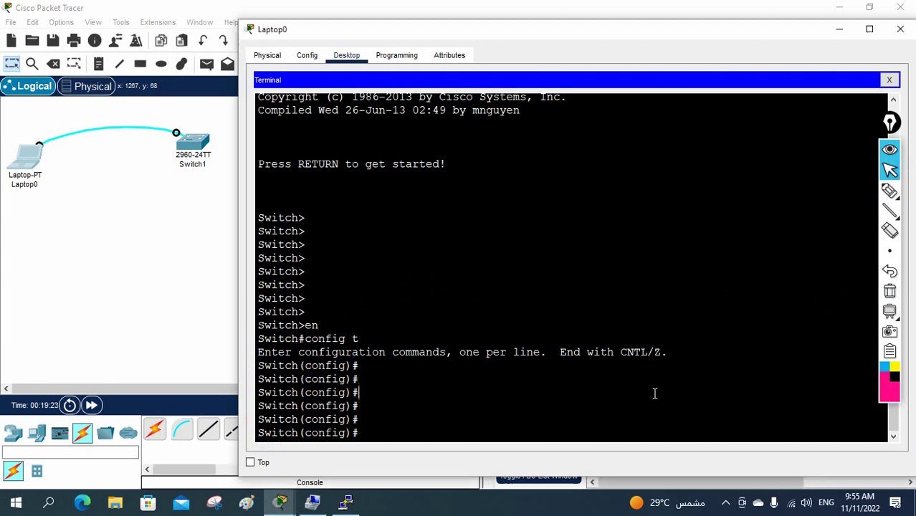
Run hostname SW1, using Tab autocompletion, so the prompt becomes SW1(config)#
type("host")
key("Tab")
type("SW1")
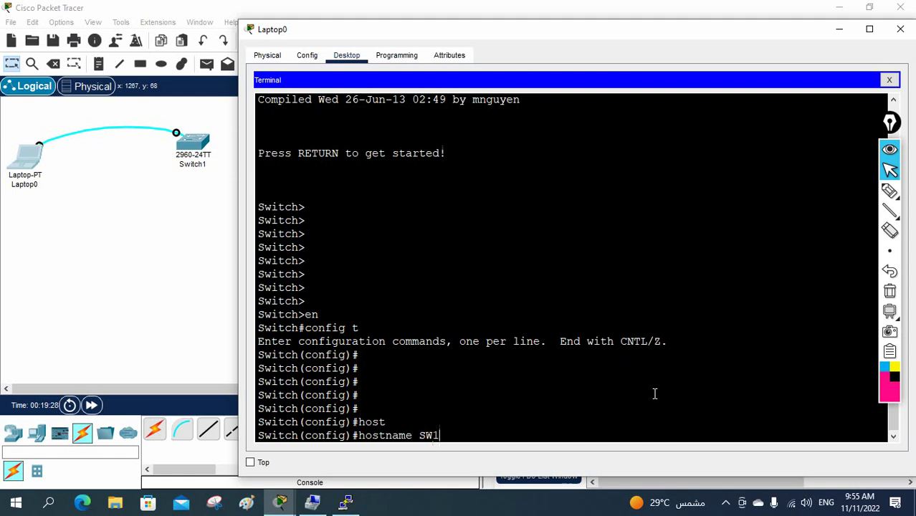
key("Return")
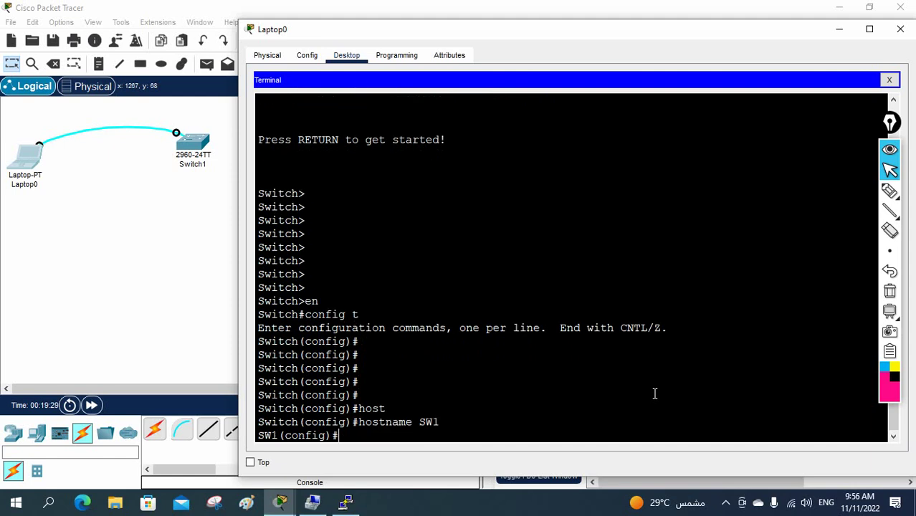
Underline the hostname command and bracket SW1 in red with the freehand annotation pen
left_click(889, 191)
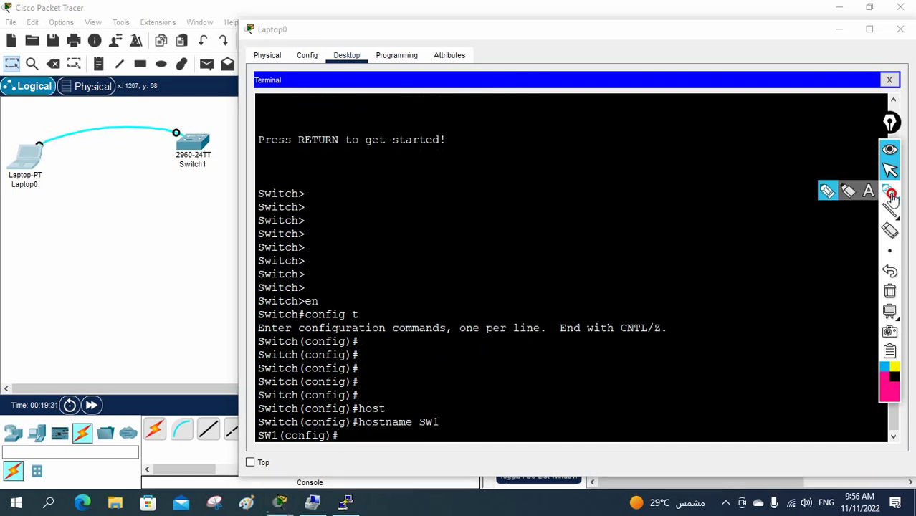
left_click_drag(366, 439, 400, 433)
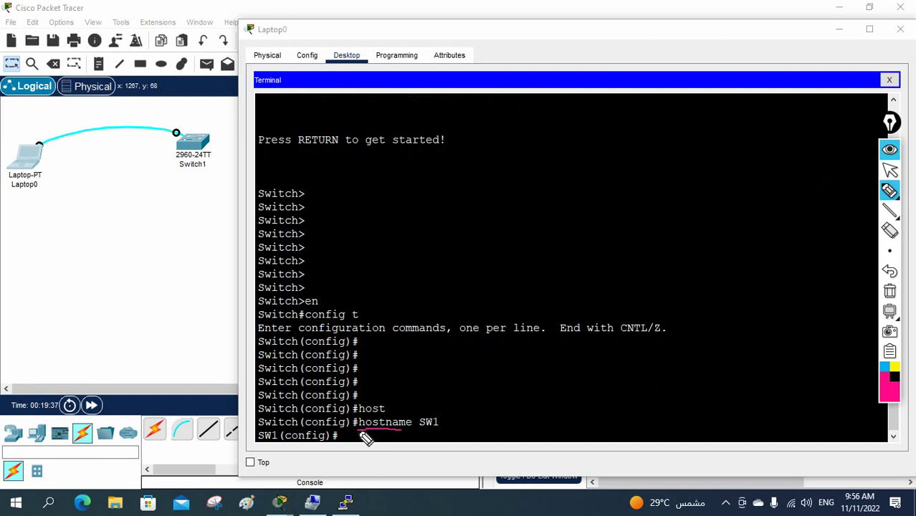
left_click_drag(363, 434, 364, 438)
mouse_move(421, 426)
left_mouse_down()
mouse_move(432, 412)
mouse_move(417, 430)
mouse_move(441, 423)
mouse_move(419, 434)
mouse_move(283, 437)
mouse_move(291, 429)
mouse_move(271, 438)
left_mouse_up()
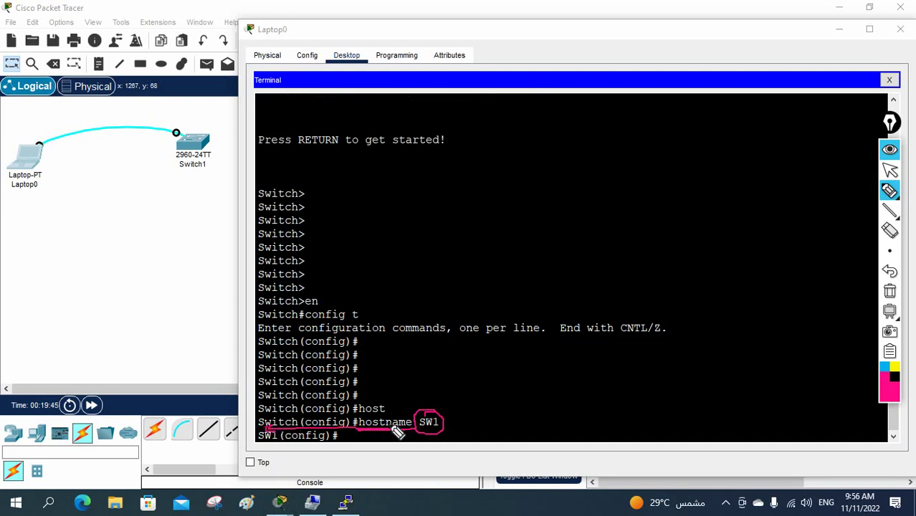
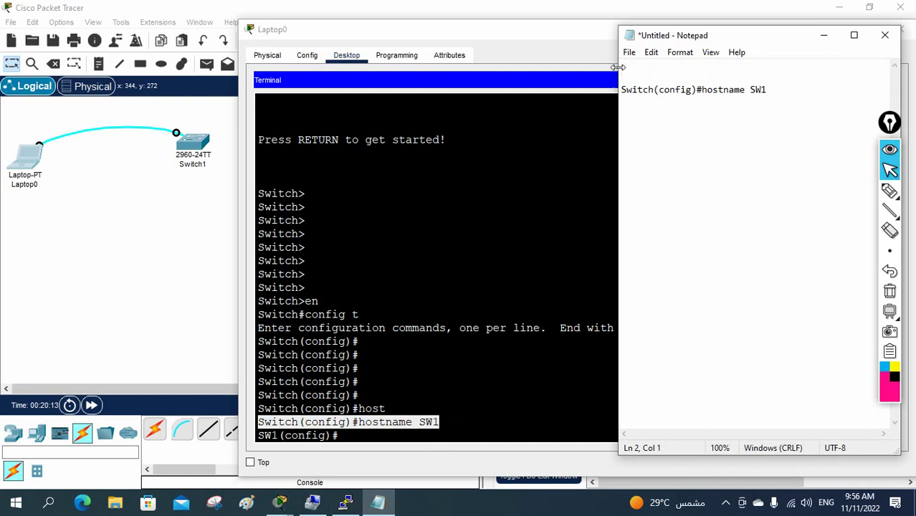
Type the en and config t commands by hand at the top of the Notepad notes
left_click(622, 78)
type("en")
key("Return")
type("config t")
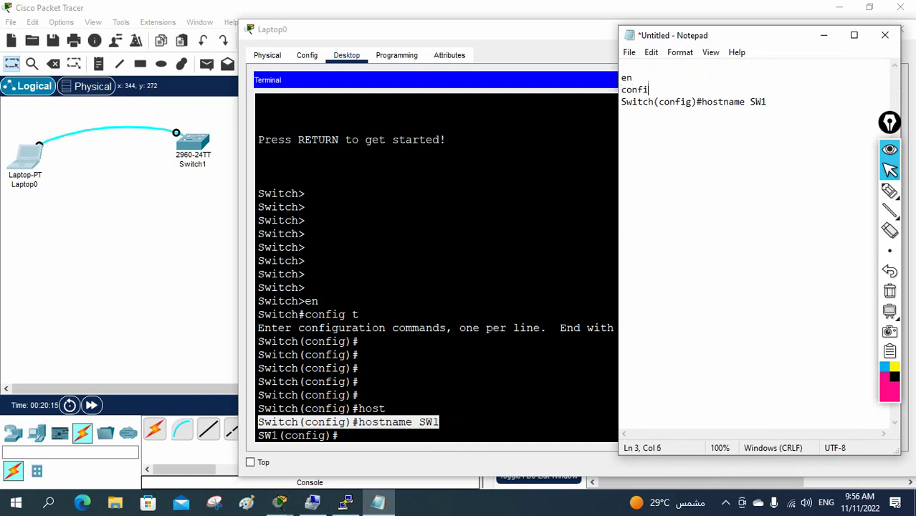
key("Return")
type("h")
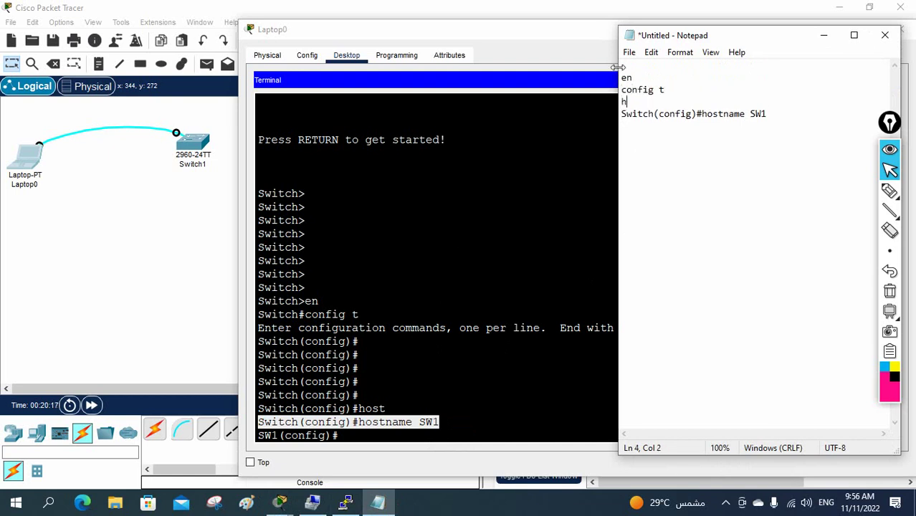
key("BackSpace")
Replace the hand-typed lines with the en and config t lines copied from the terminal
left_click_drag(367, 313, 239, 303)
right_click(271, 308)
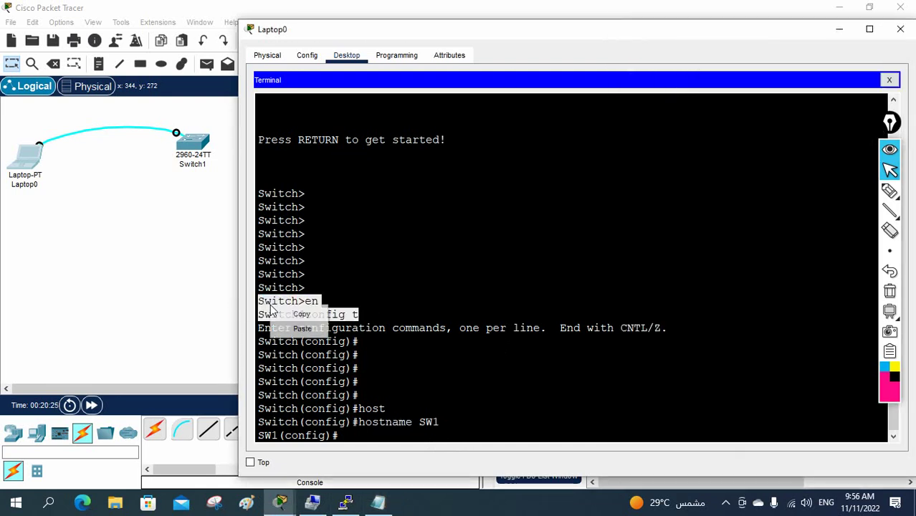
left_click(301, 314)
left_click(377, 502)
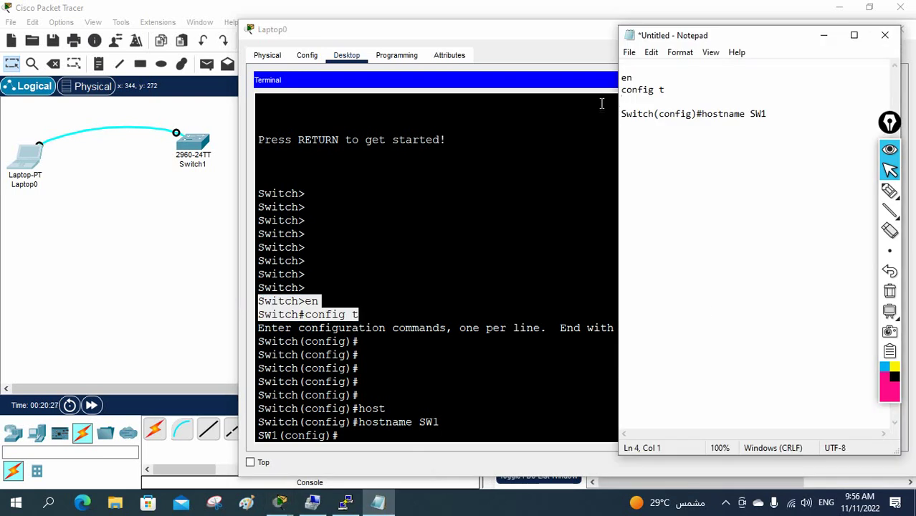
left_click_drag(665, 91, 604, 86)
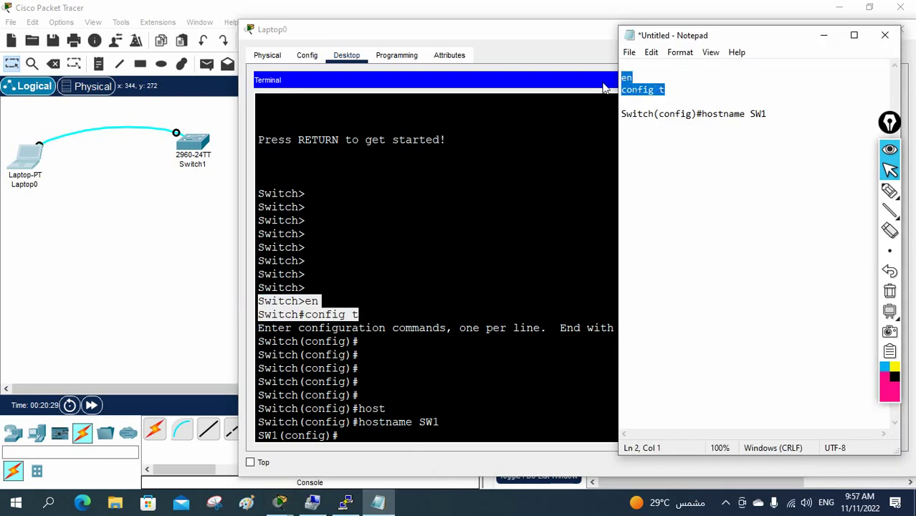
key("BackSpace")
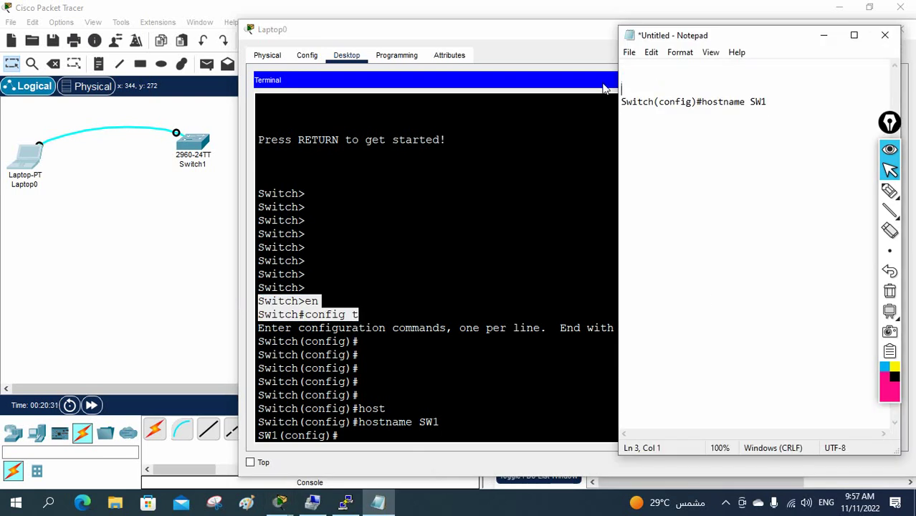
key("ctrl+z")
Highlight the en, Switch# prompt, config t and hostname SW1 entries in the notes
left_click(697, 117)
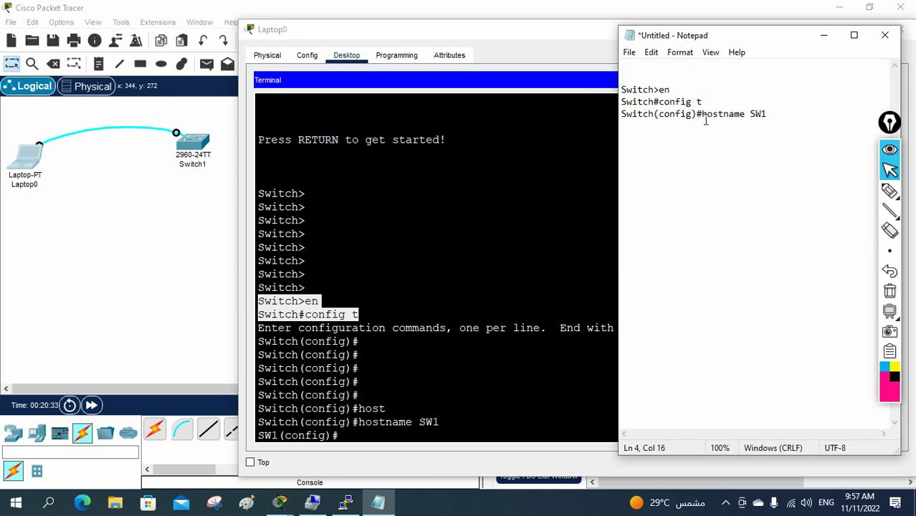
left_click_drag(671, 90, 607, 90)
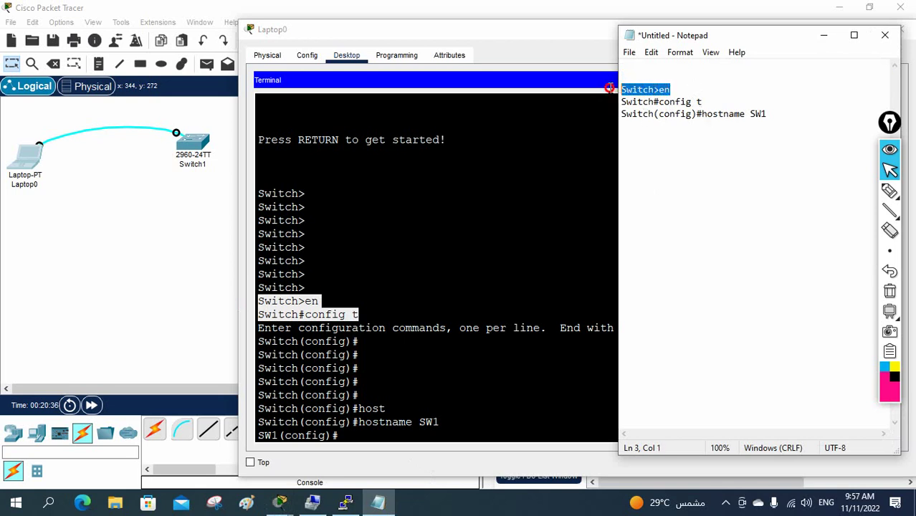
left_click(702, 101)
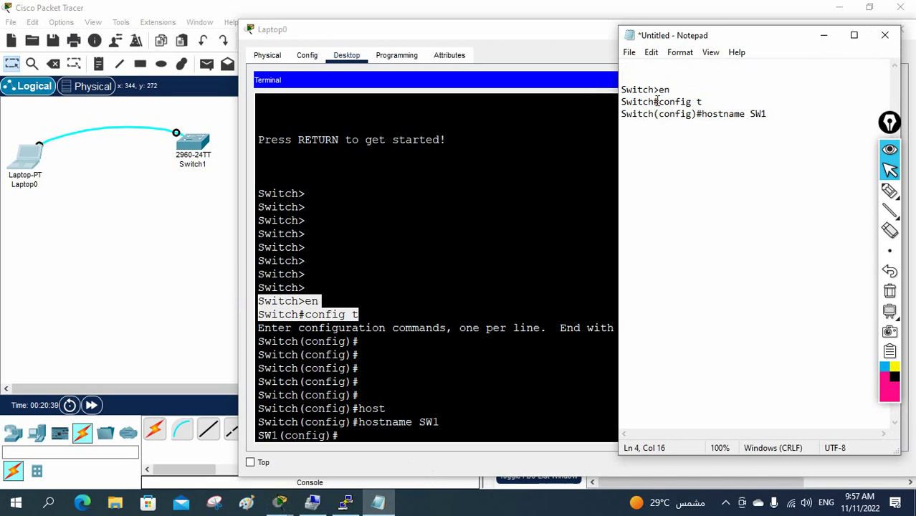
left_click_drag(657, 102, 616, 101)
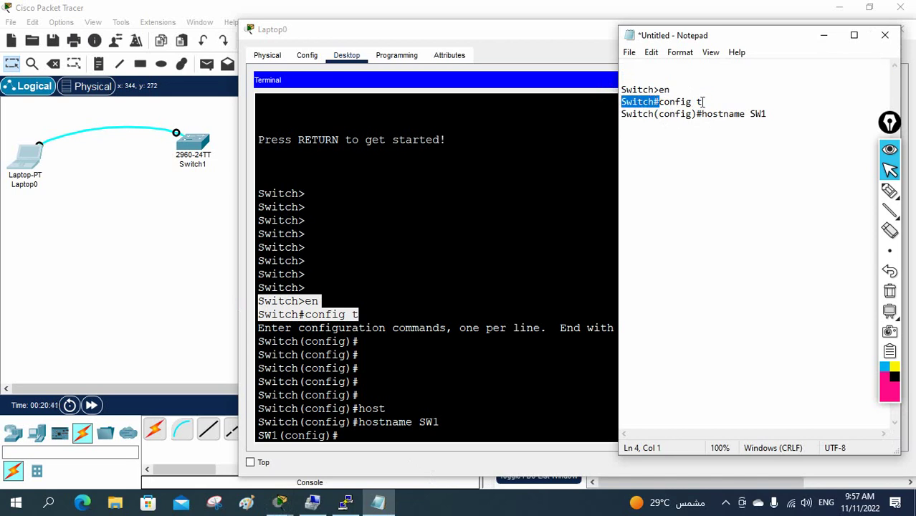
left_click_drag(703, 101, 617, 115)
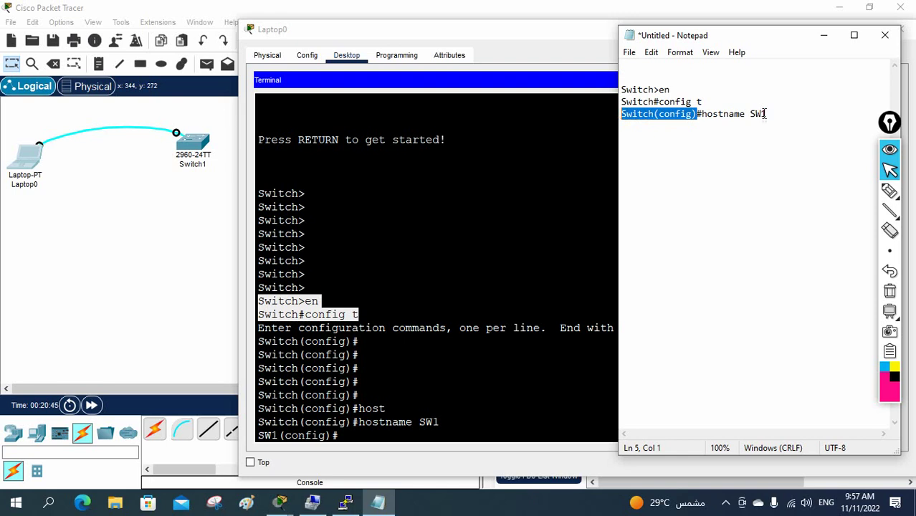
left_click_drag(765, 113, 619, 88)
left_click(690, 153)
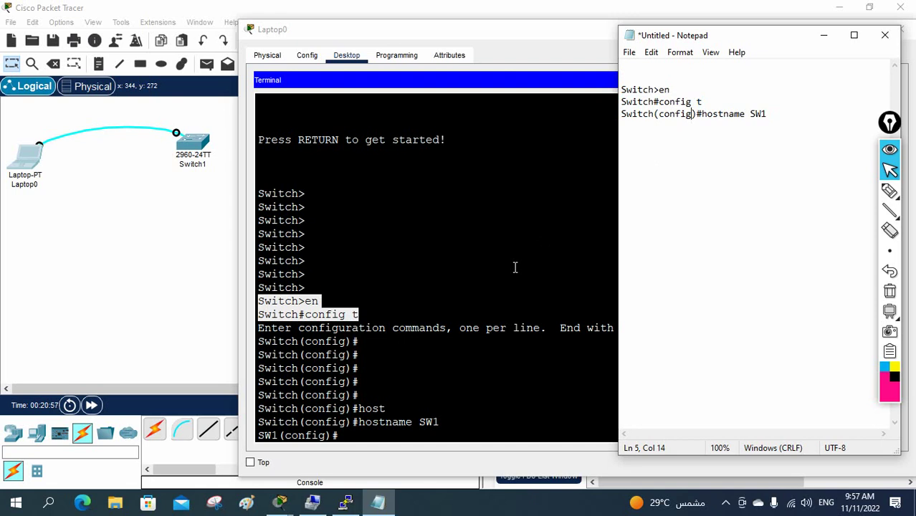
Create local user admin with a password on SW1 using the username command
left_click(536, 268)
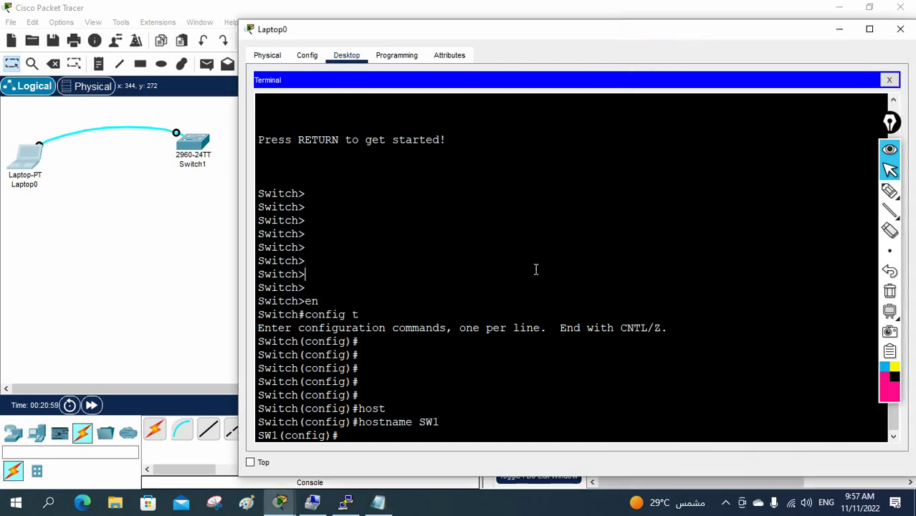
scroll(601, 410, "down", 1)
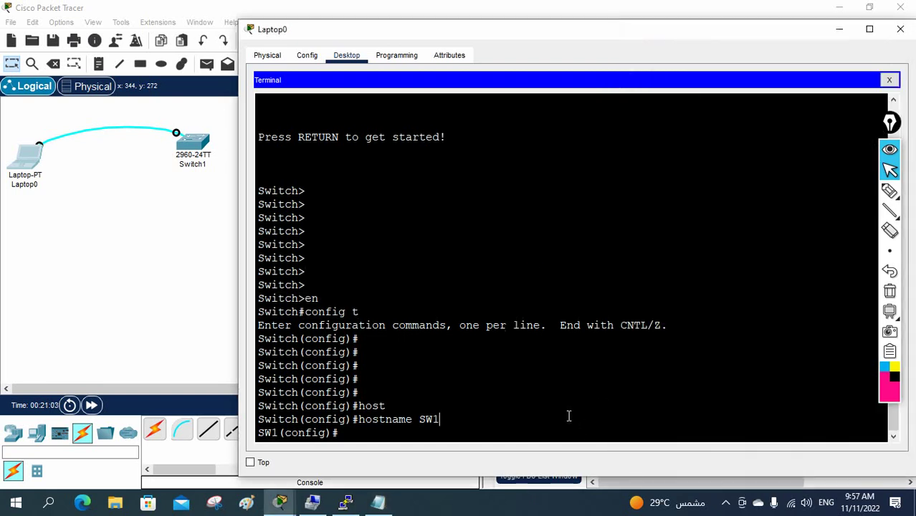
key("Return")
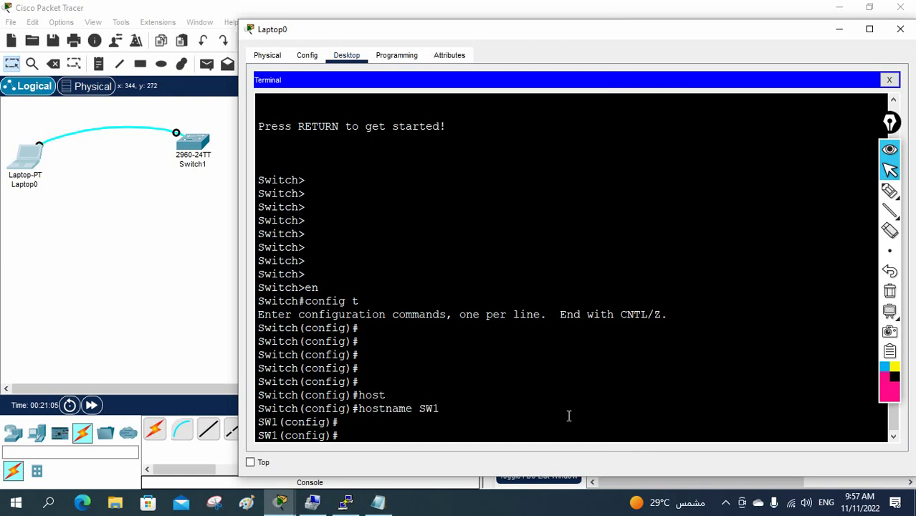
type("uer")
key("Tab")
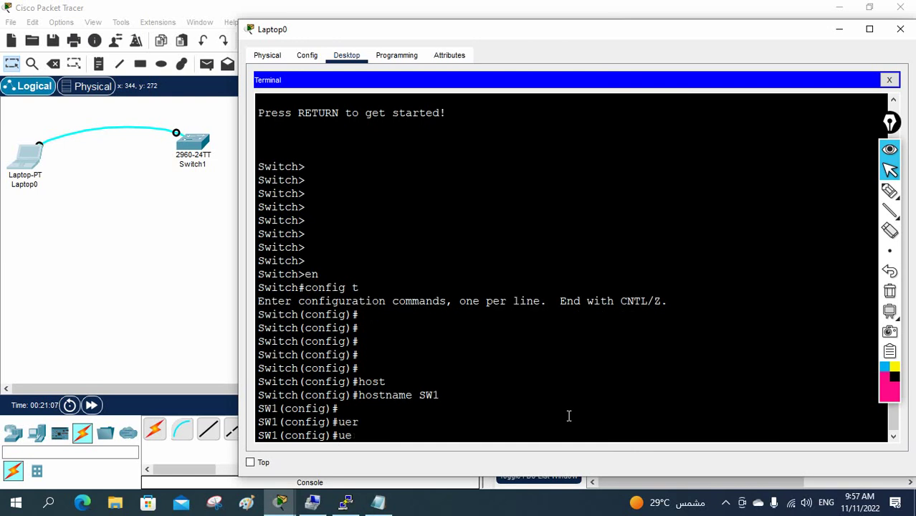
key("BackSpace")
type("s")
key("Tab")
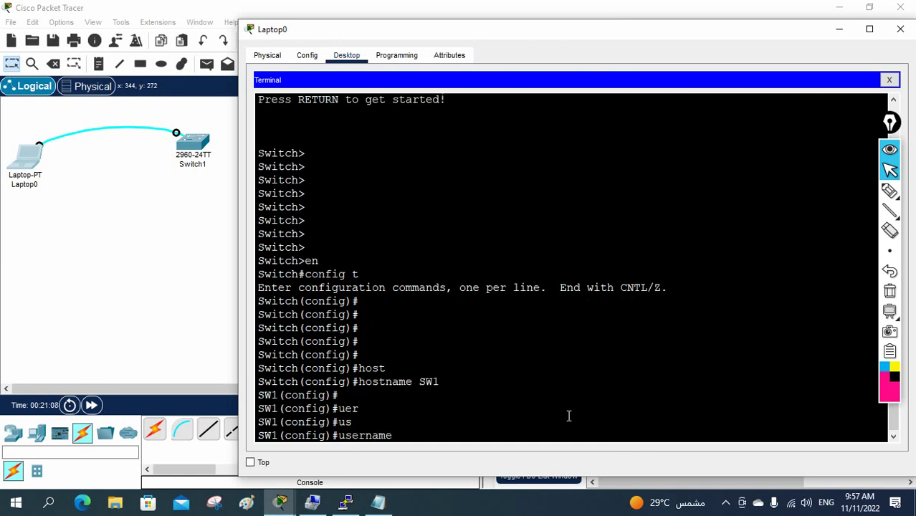
type("admin pass")
key("Tab")
type("admin")
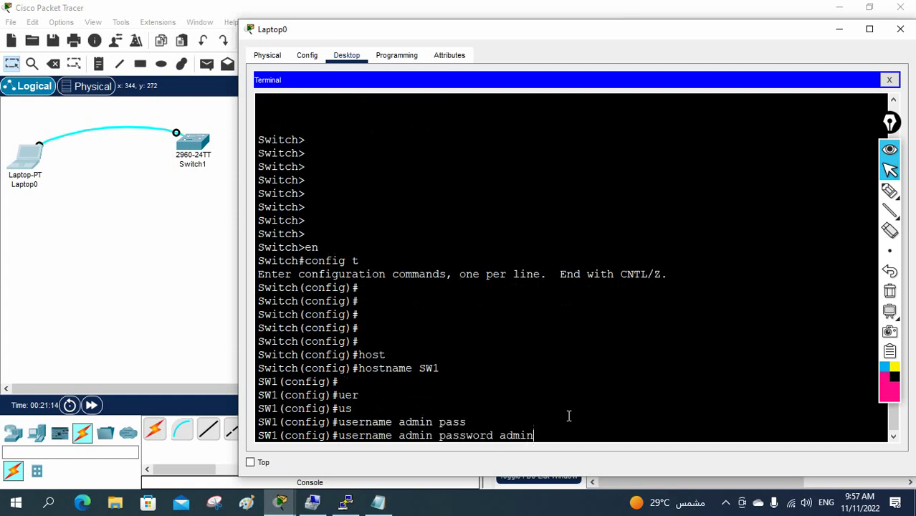
key("Return")
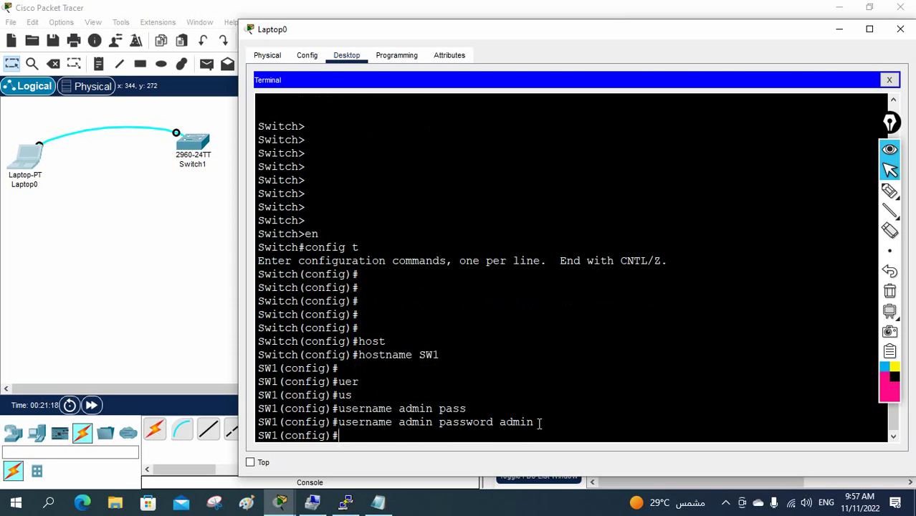
Copy the username command line into the notes directly below the hostname SW1 line
left_click_drag(536, 423, 258, 422)
right_click(258, 422)
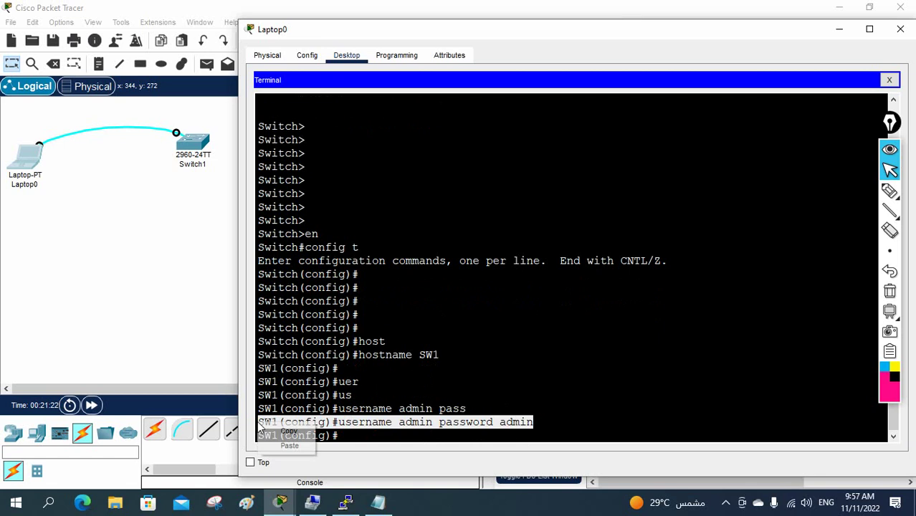
left_click(286, 430)
left_click(380, 504)
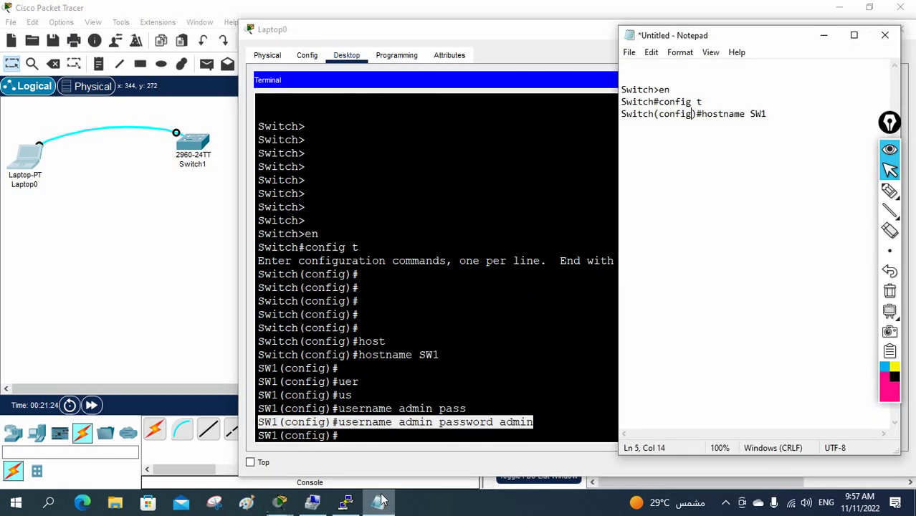
left_click(791, 116)
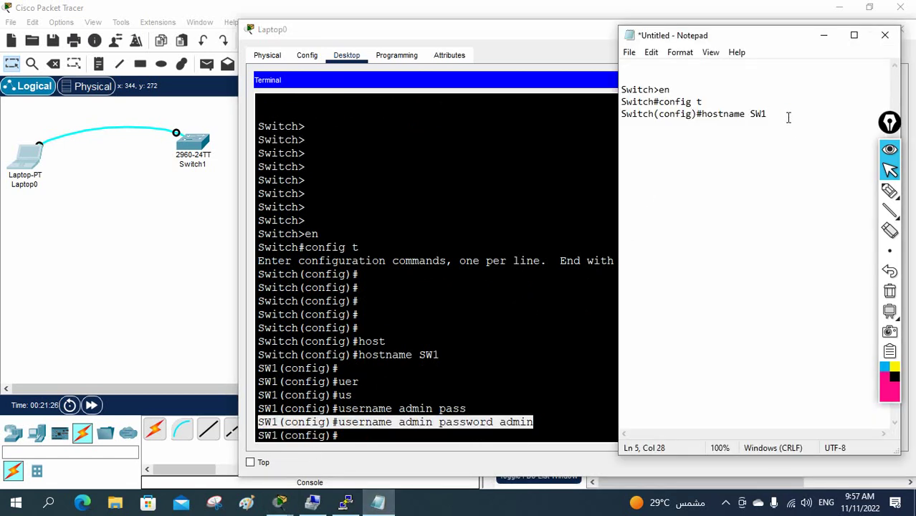
key("Return")
key("Return")
key("ctrl+v")
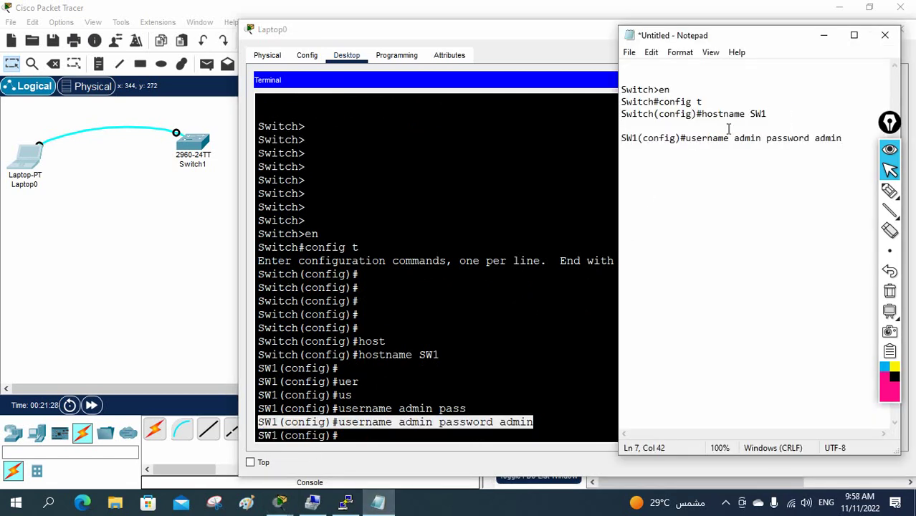
left_click(664, 127)
key("Delete")
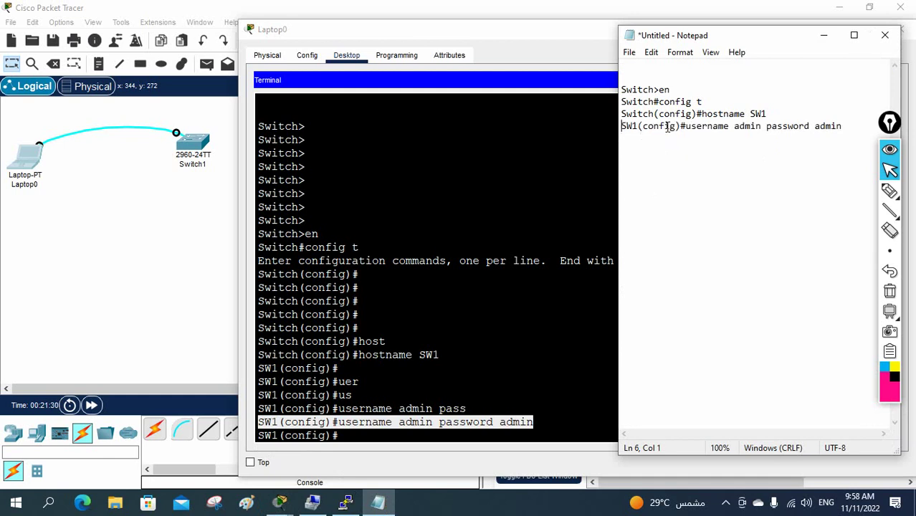
left_click_drag(712, 38, 656, 47)
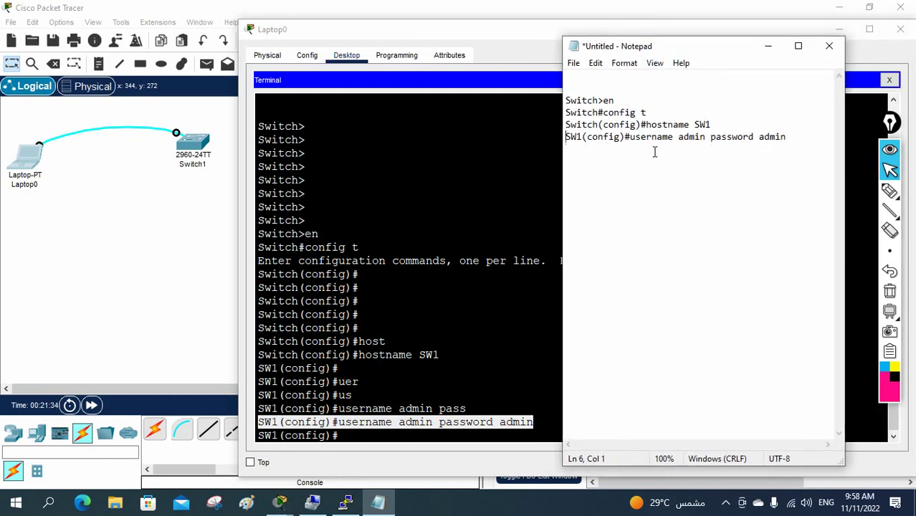
left_click(446, 260)
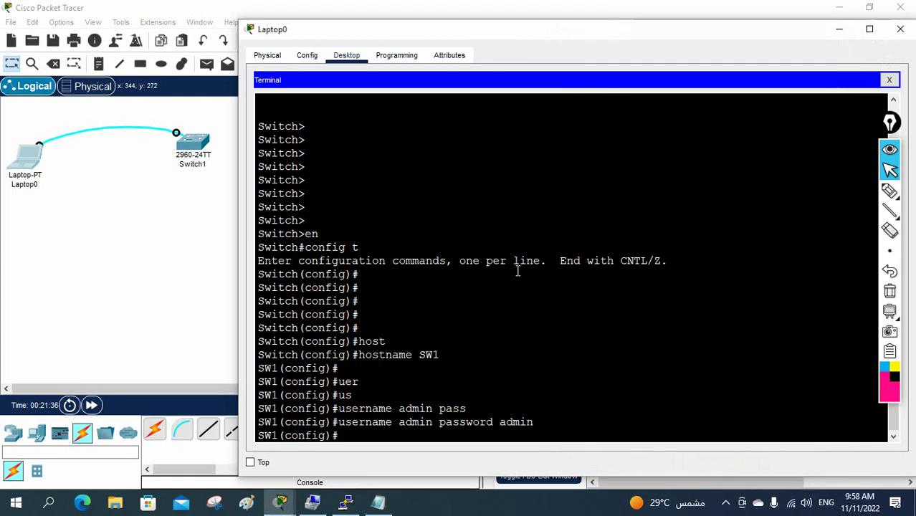
Exit configuration mode and enter the mistyped 'diable', starting a lookup to 255.255.255.255
type("exit")
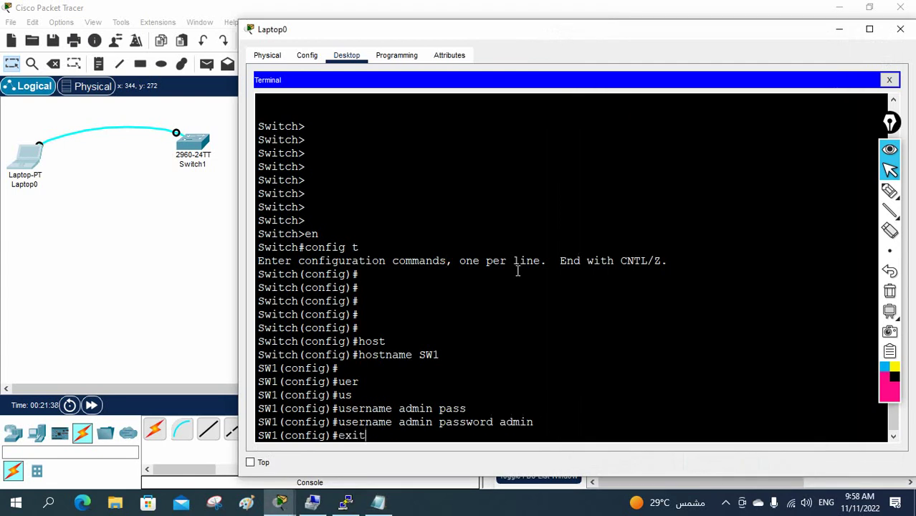
key("Return")
key("Return")
key("Return")
key("Return")
type("dia")
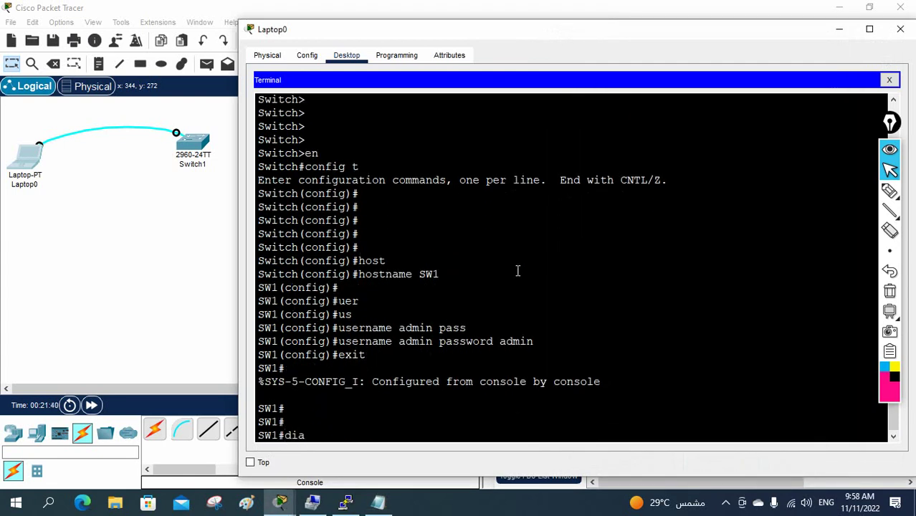
type("ble")
key("Return")
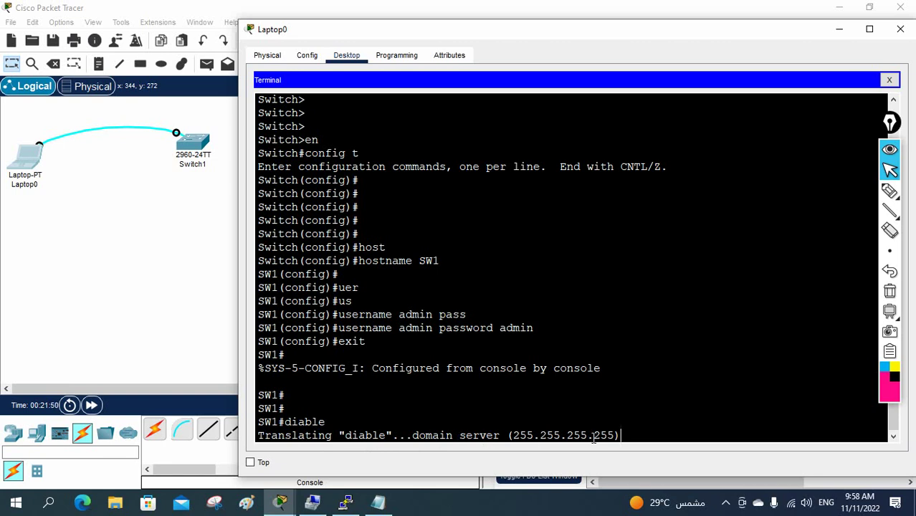
scroll(495, 431, "down", 1)
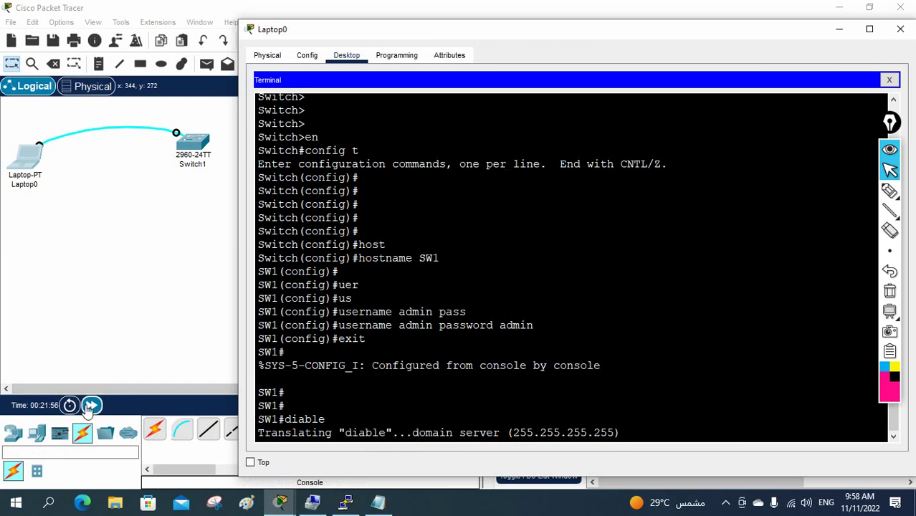
Fast-forward simulation time so the failed domain lookup finishes, and review its error lines
left_click(91, 406)
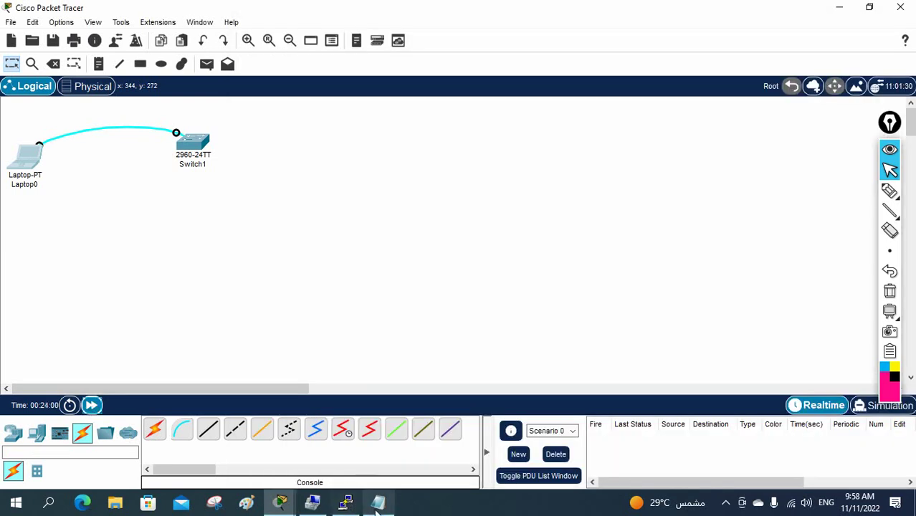
mouse_move(280, 501)
left_click(354, 438)
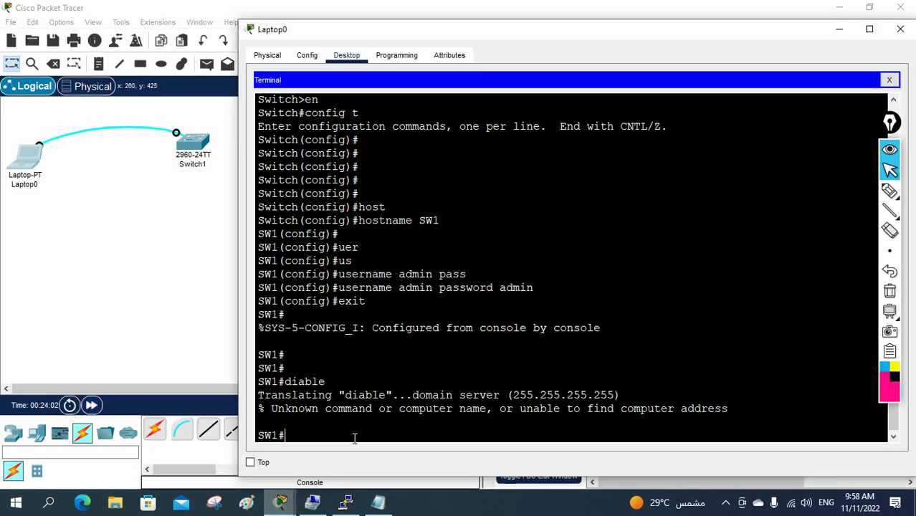
left_click_drag(746, 409, 243, 394)
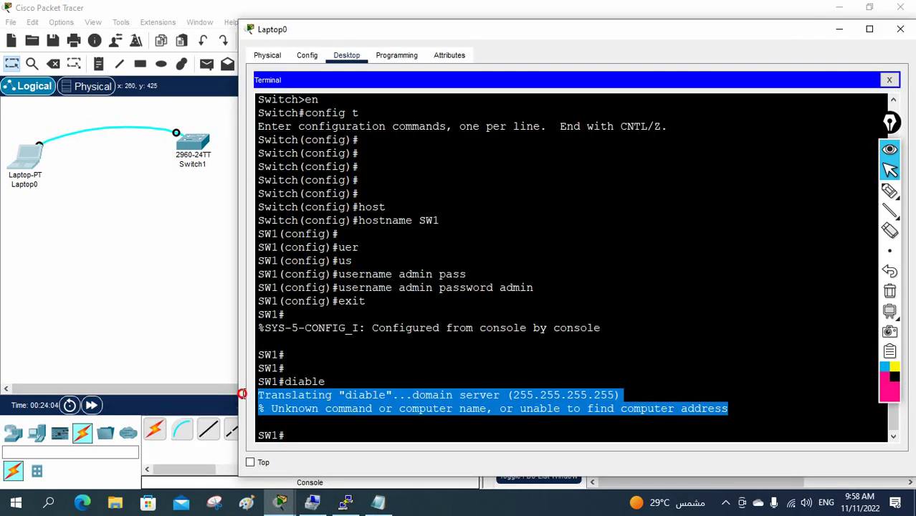
left_click(372, 406)
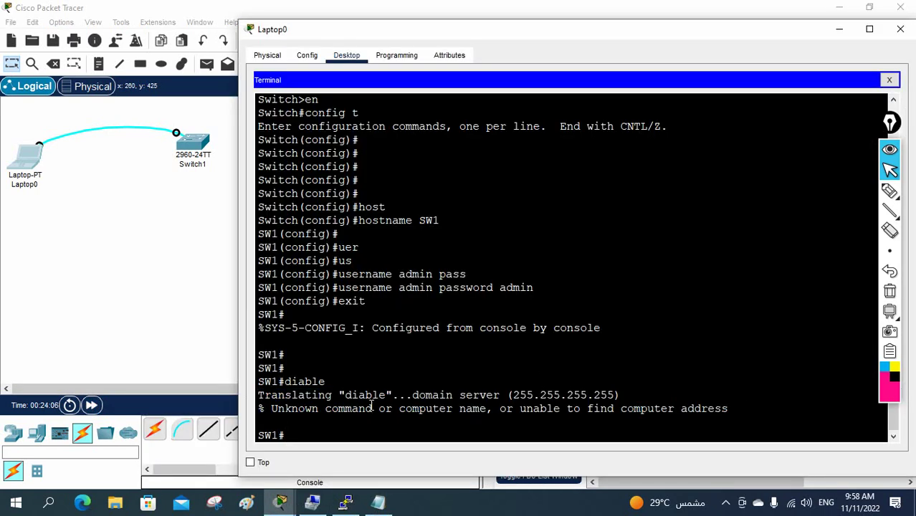
Exit the console session, start a new one and re-enter privileged mode with en
type("exit")
key("Return")
key("Return")
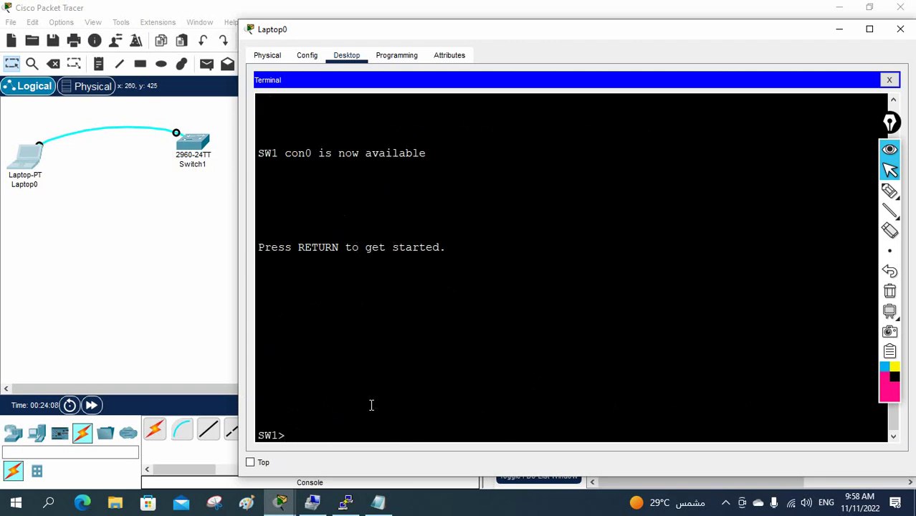
key("Return")
key("Return")
key("Return")
key("Return")
key("Return")
key("Return")
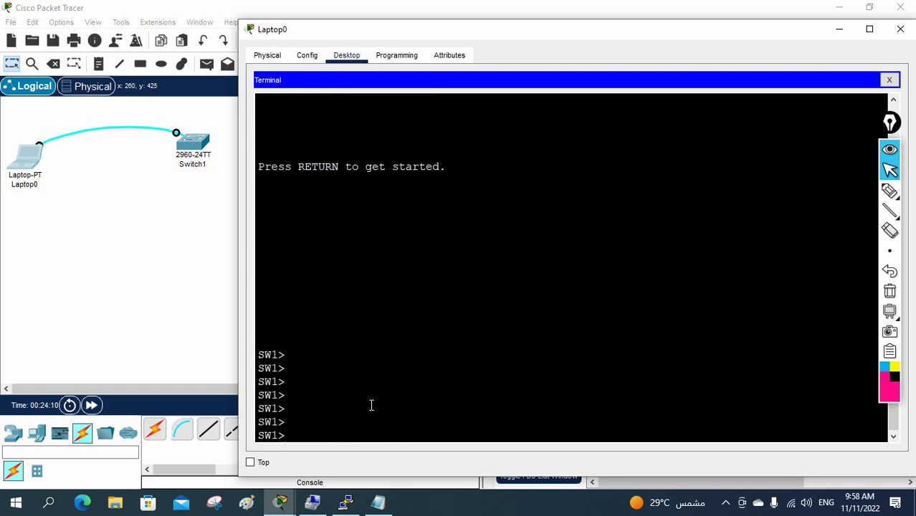
key("Return")
key("Return")
type("en")
key("Return")
key("Return")
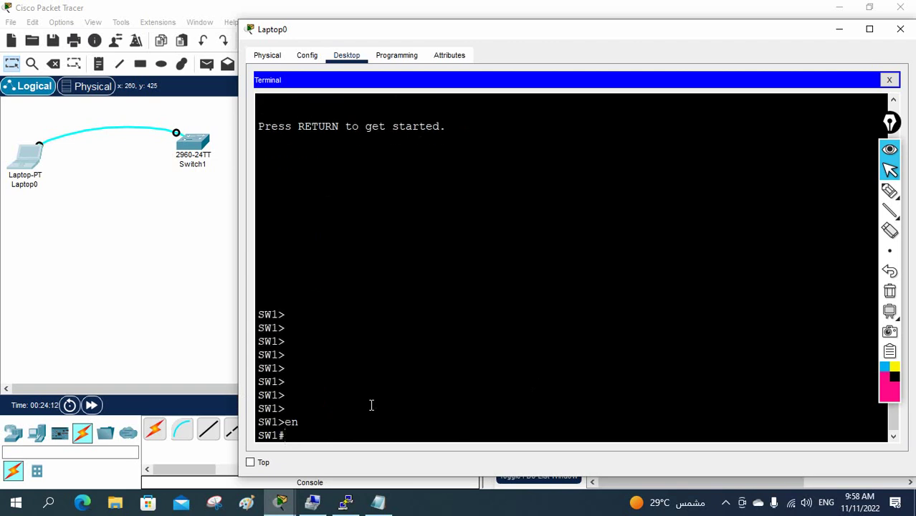
key("Return")
key("Return")
key("Return")
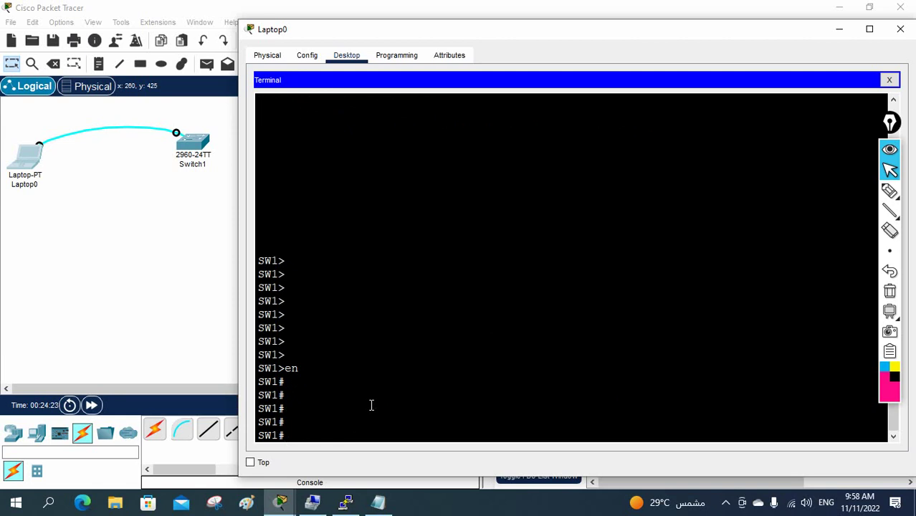
Enter global configuration mode with config t and query the enable command's options with enable ?
type("config t")
key("Return")
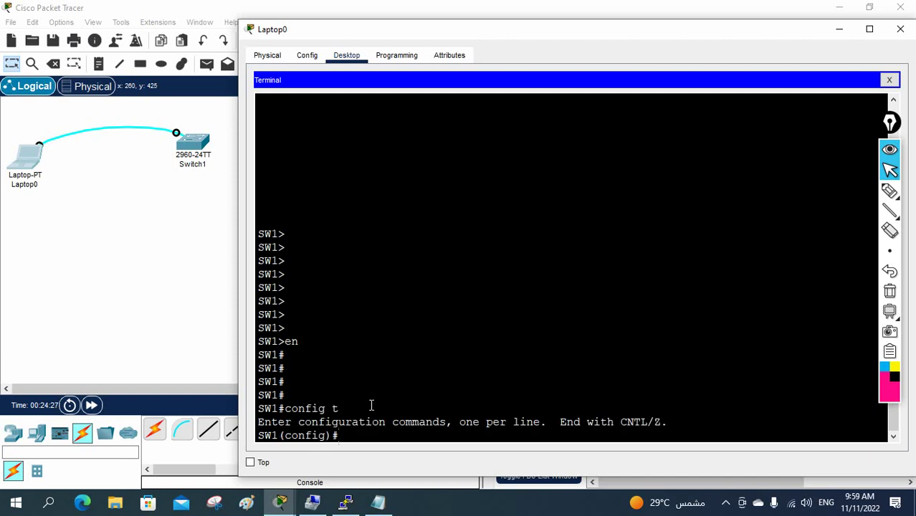
type("en")
key("Tab")
type("abl")
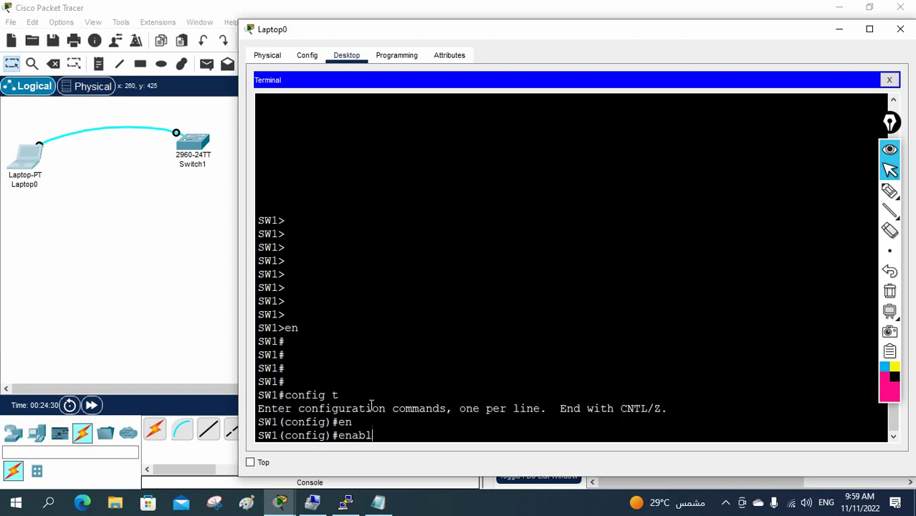
key("Tab")
type("se")
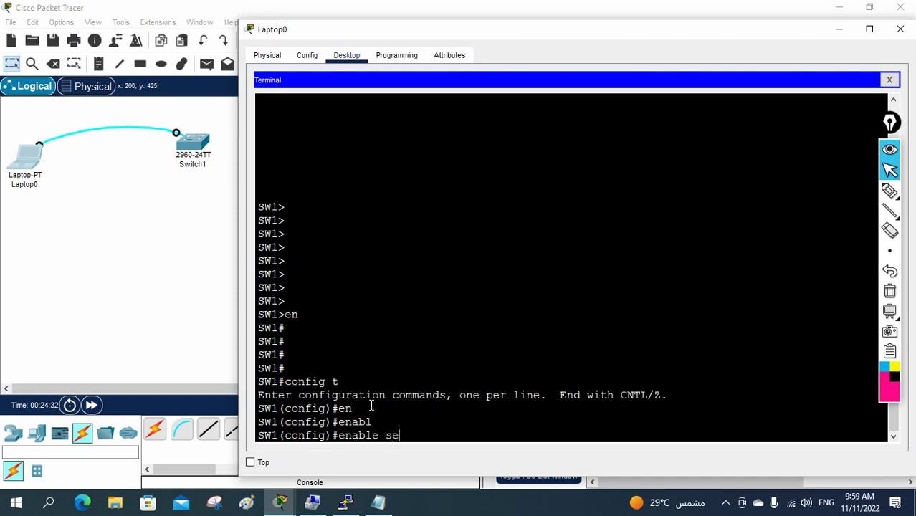
key("Tab")
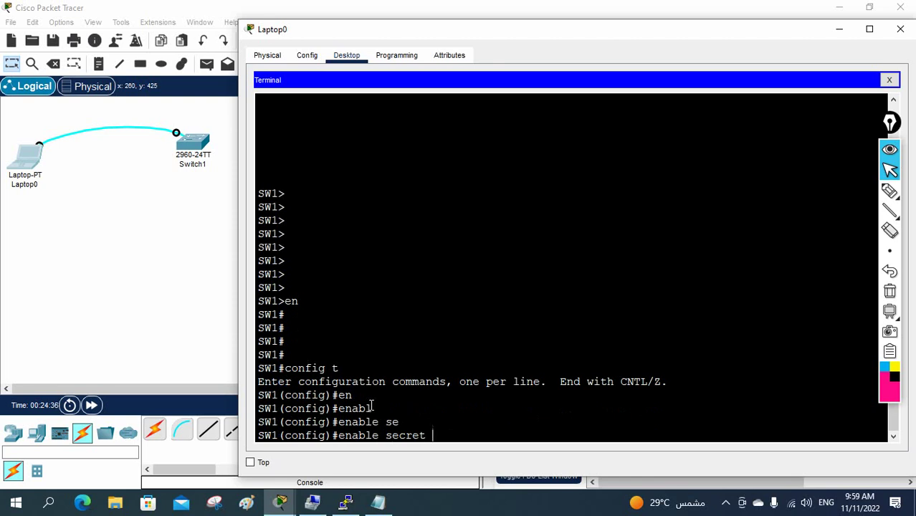
key("BackSpace")
key("BackSpace")
key("BackSpace")
key("BackSpace")
key("BackSpace")
key("BackSpace")
key("BackSpace")
type("?")
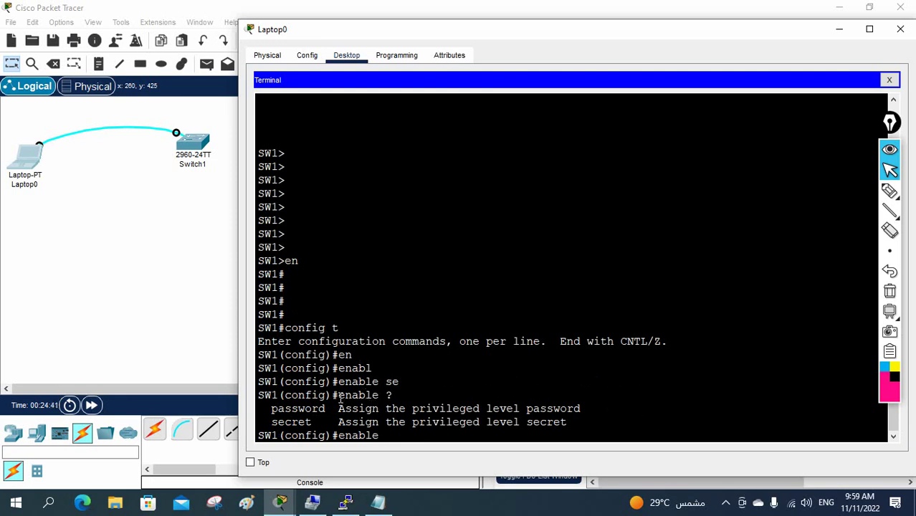
Highlight the password and secret options and their descriptions in the help output
left_click_drag(340, 399, 378, 395)
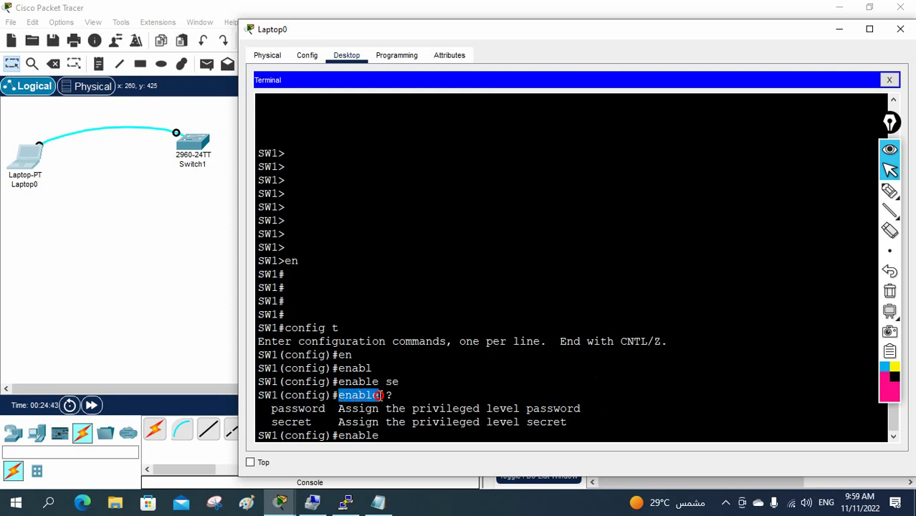
left_click_drag(271, 408, 330, 409)
left_click_drag(271, 422, 584, 408)
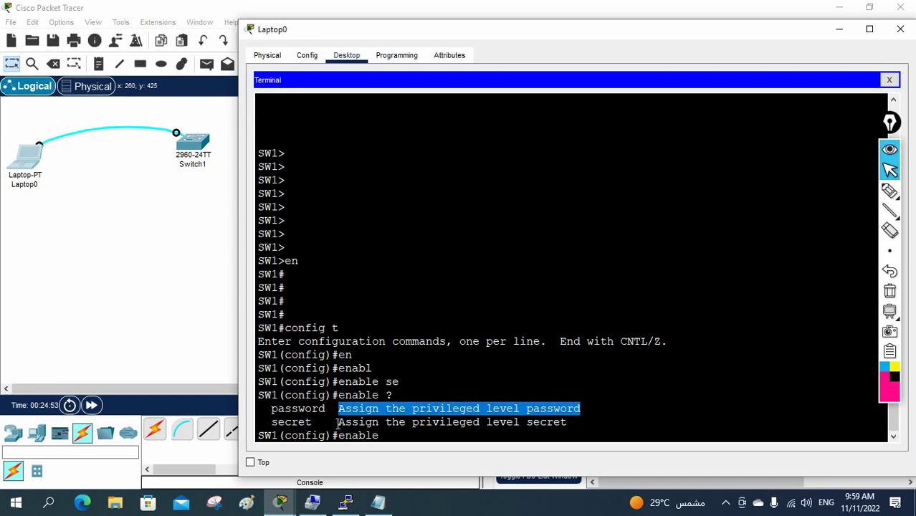
left_click_drag(337, 423, 575, 421)
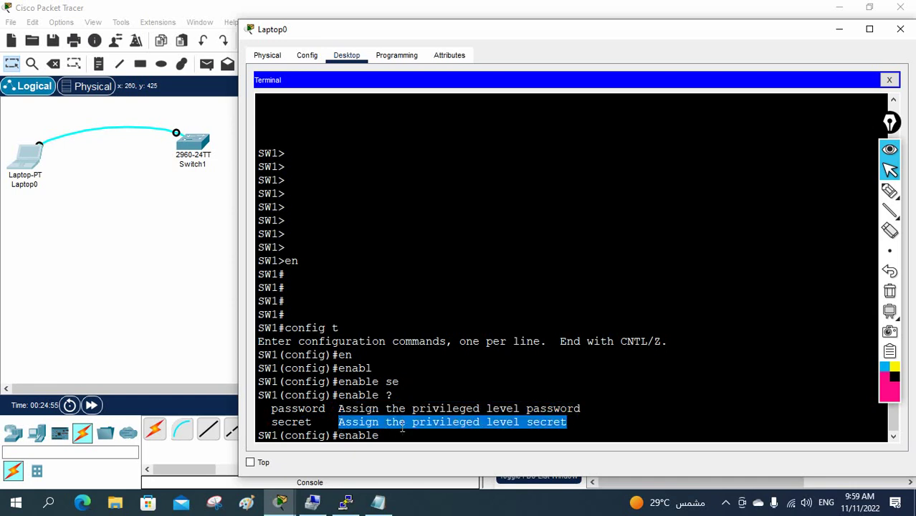
left_click(337, 421)
left_click_drag(327, 409, 272, 409)
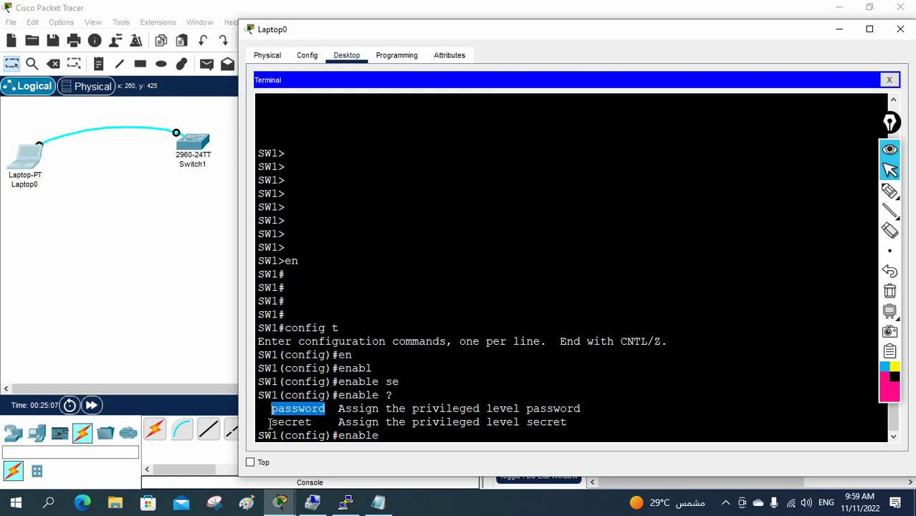
mouse_move(271, 422)
left_mouse_down()
mouse_move(315, 422)
mouse_move(273, 422)
left_mouse_up()
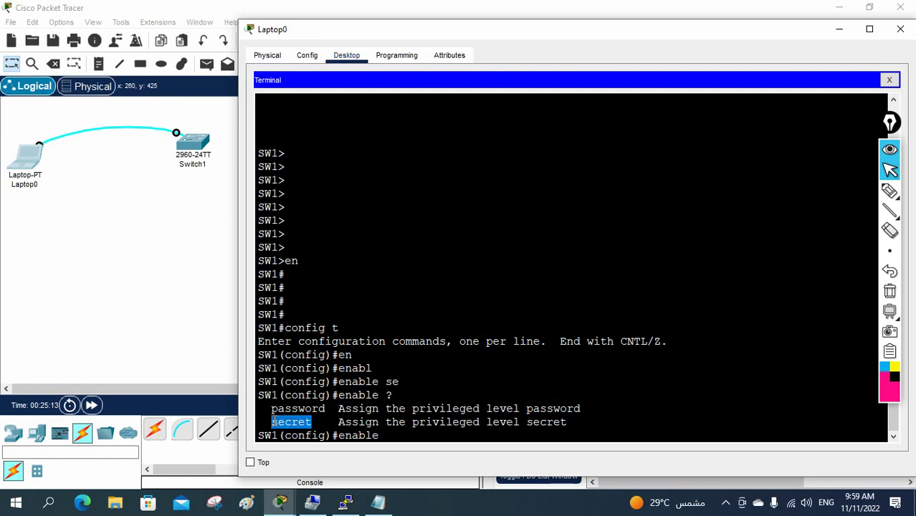
Set a plain enable password on SW1, then exit configuration mode and end the console session
left_click(424, 436)
type("p")
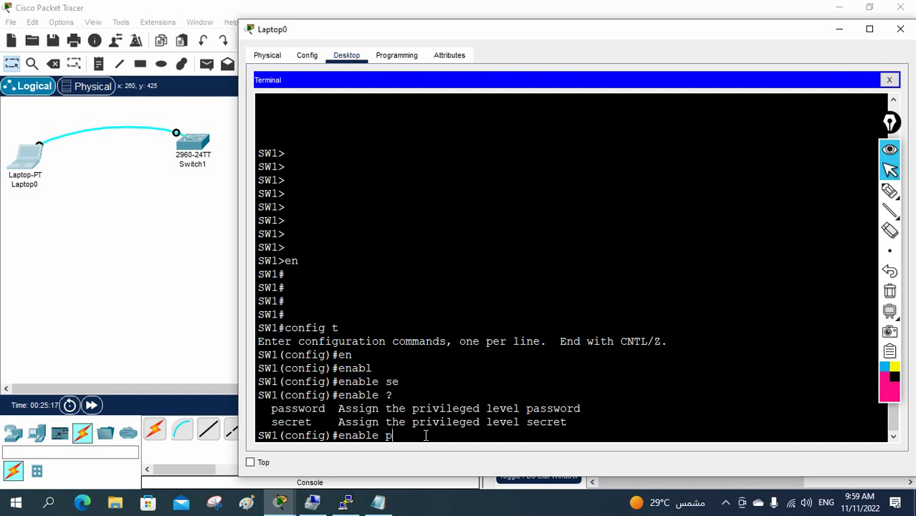
type("ass")
key("Tab")
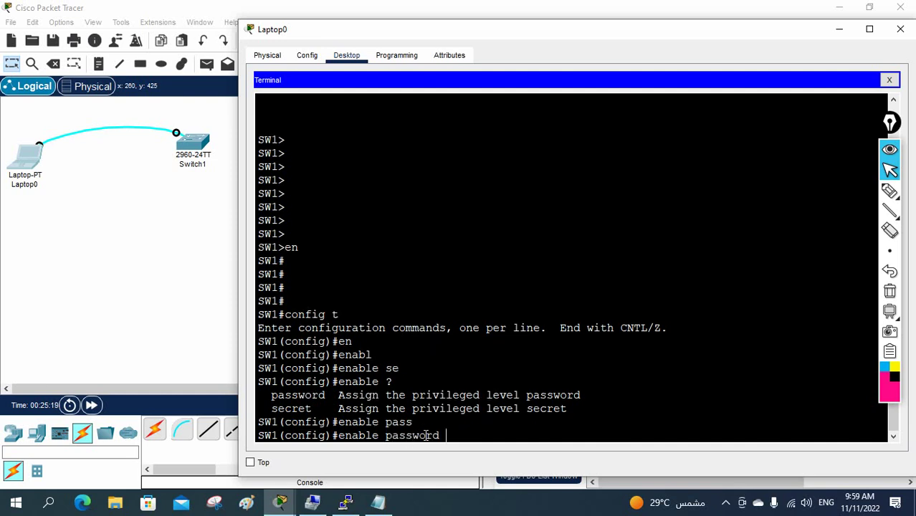
type("abc")
key("Return")
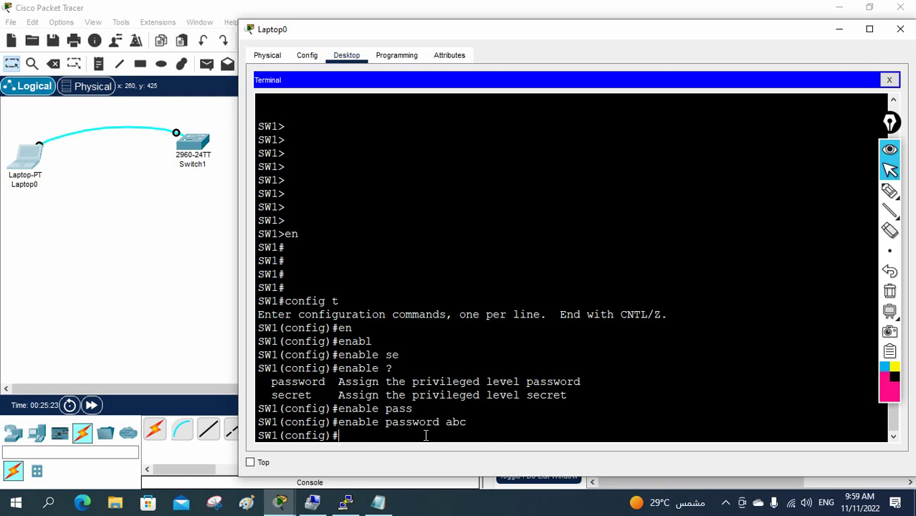
type("exit")
key("Return")
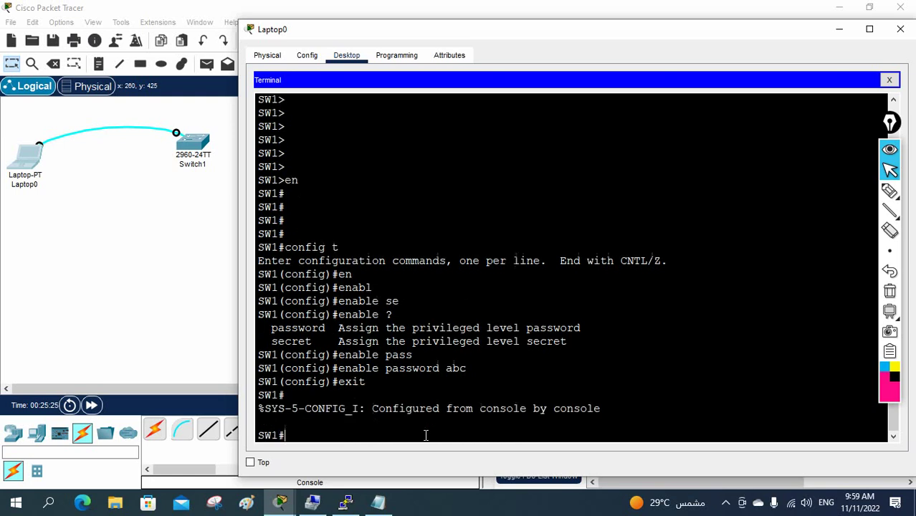
key("Return")
type("exit")
key("Return")
key("Return")
key("Return")
key("Return")
key("Return")
key("Return")
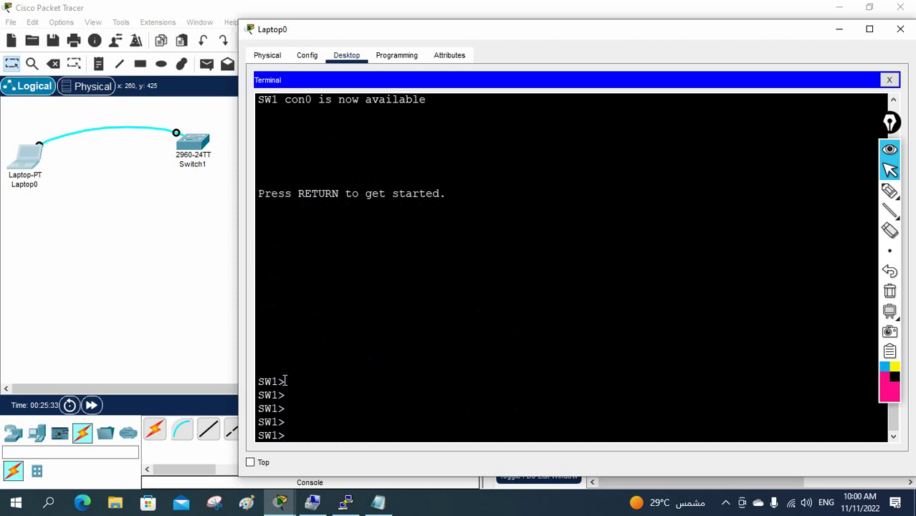
Try en to see the password prompt, then find the earlier enable password command
left_click_drag(286, 382, 279, 435)
left_click(326, 422)
type("en")
key("Return")
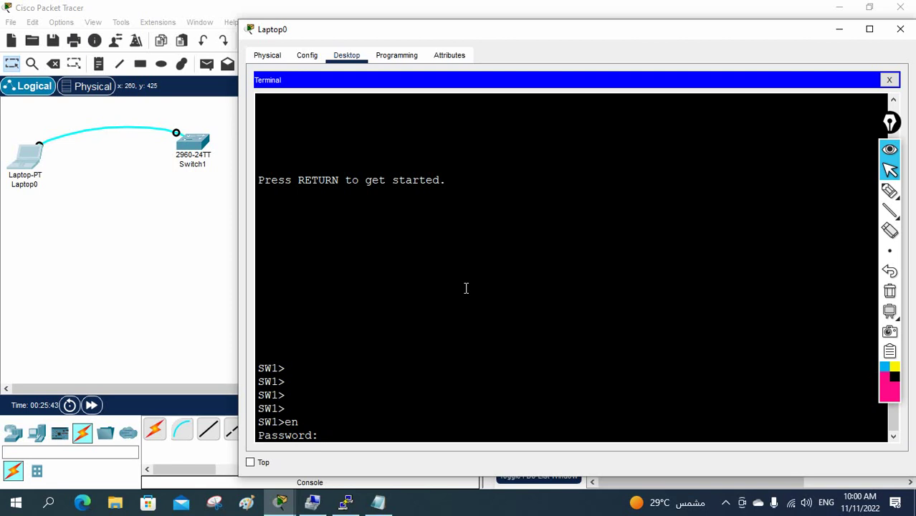
scroll(466, 286, "up", 5)
scroll(465, 289, "up", 1)
scroll(464, 192, "up", 1)
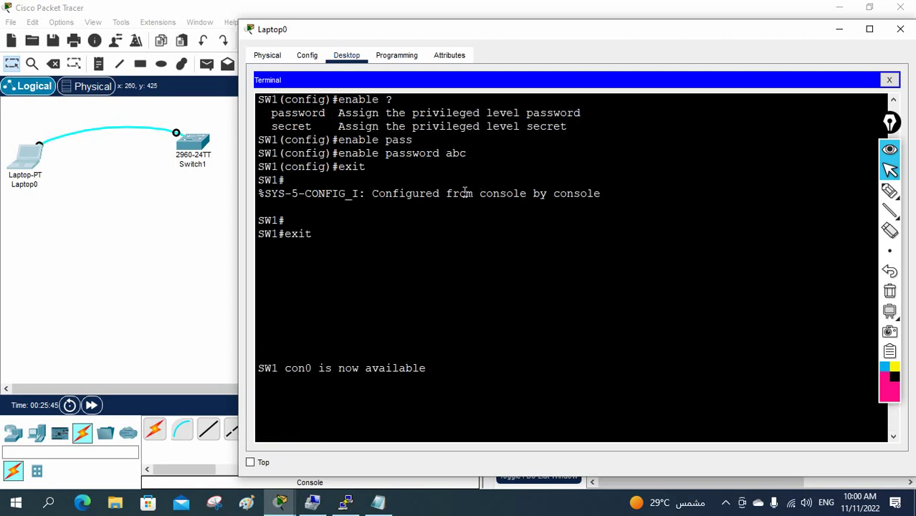
left_click_drag(336, 154, 444, 154)
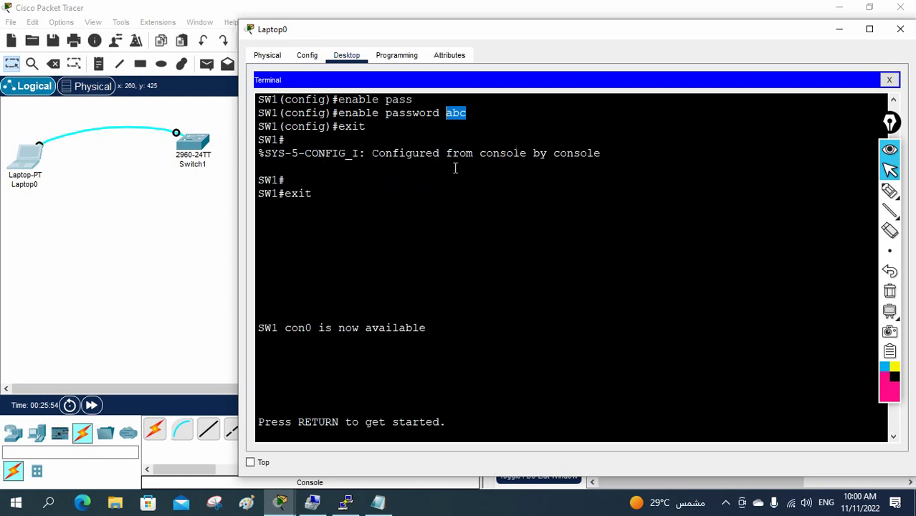
Start a new session, reach privileged mode with the enable password, and select that command line
key("Return")
key("Return")
key("Return")
key("Return")
type("en")
key("Return")
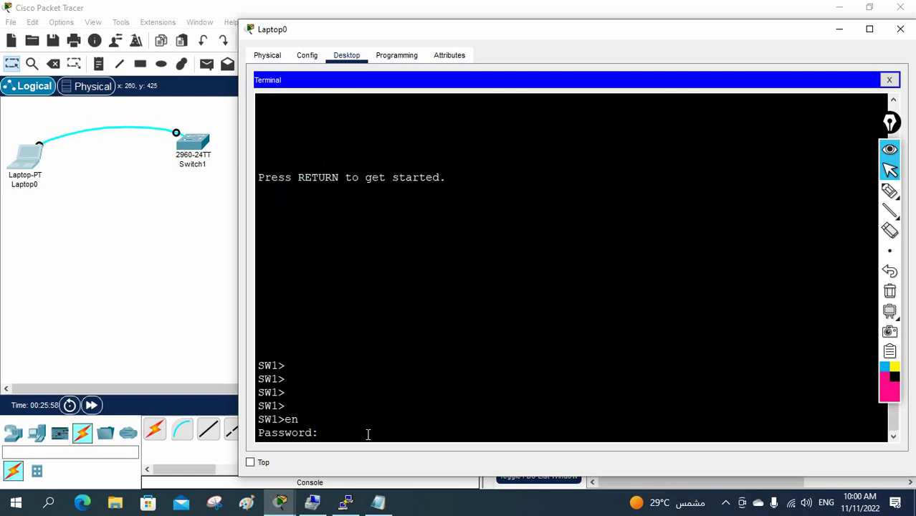
key("Return")
key("Return")
key("Return")
key("Return")
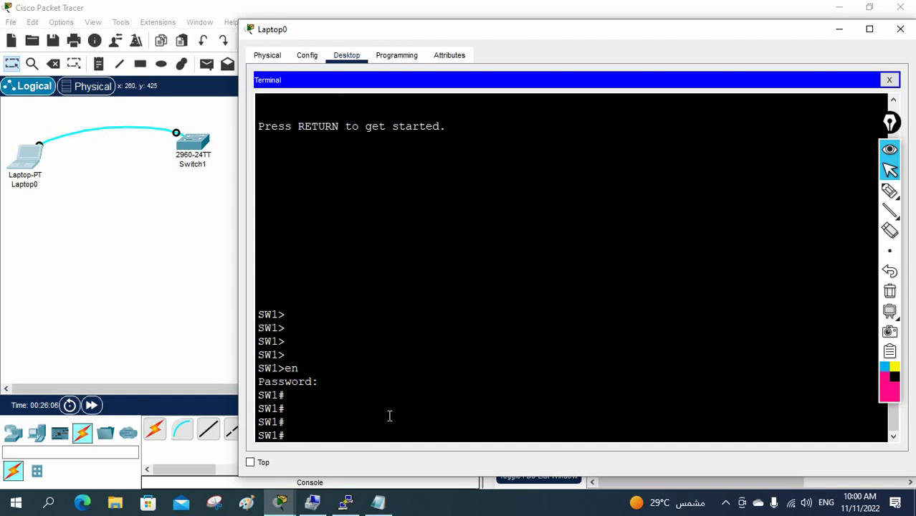
scroll(380, 414, "up", 8)
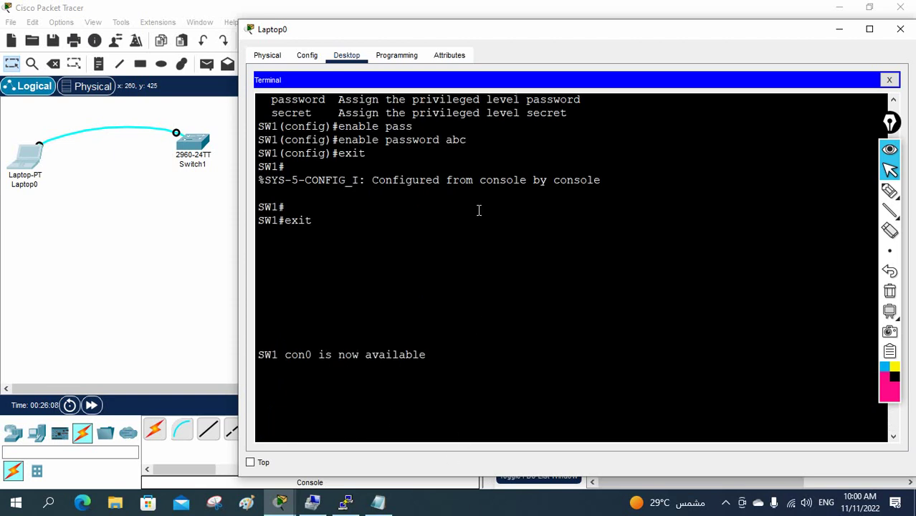
left_click_drag(467, 141, 260, 140)
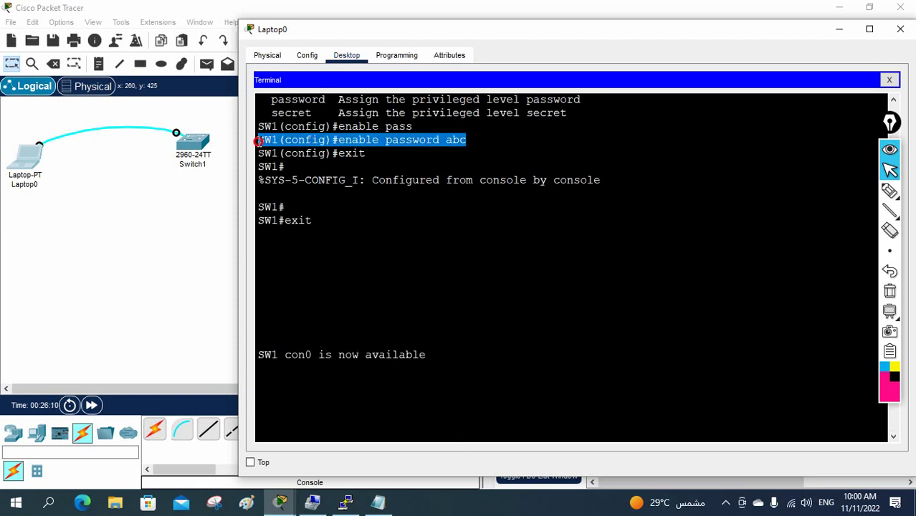
Paste the enable password command into the notes on a new line below the username line
right_click(260, 142)
left_click(283, 151)
left_click(378, 501)
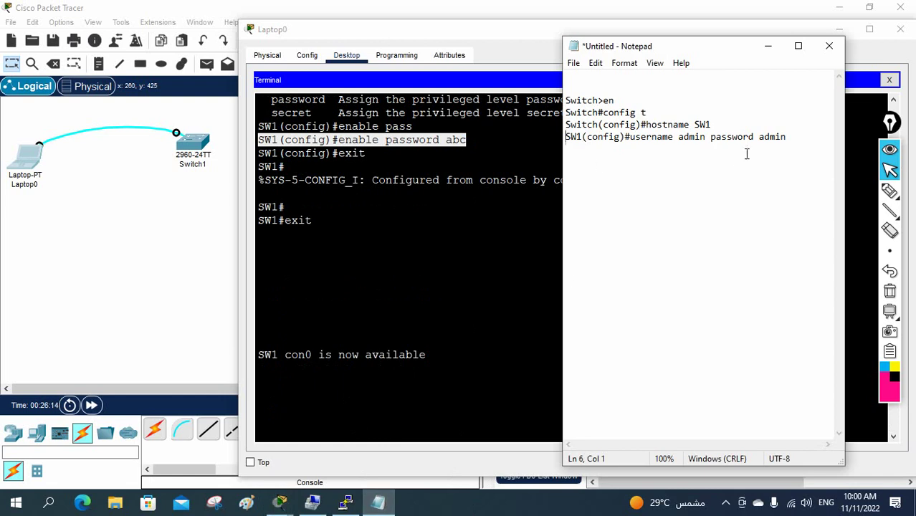
left_click(797, 137)
key("Return")
key("ctrl+v")
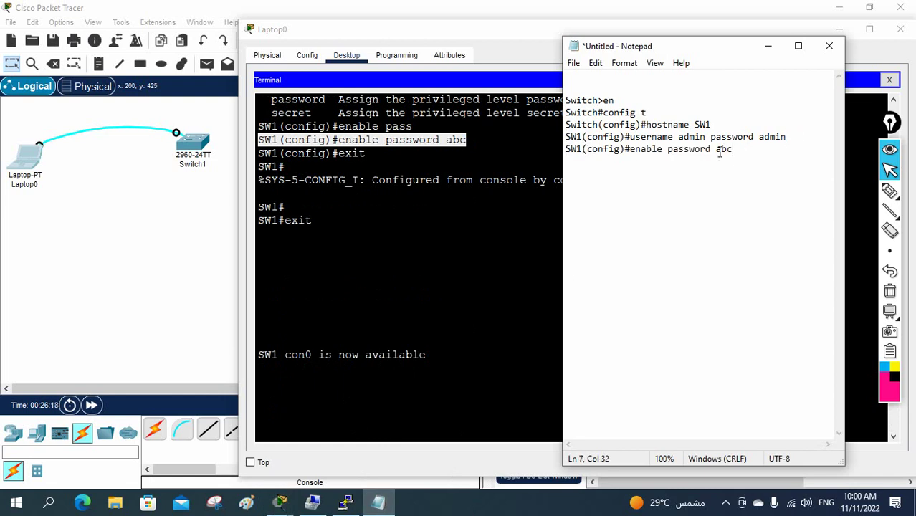
Log back into SW1's privileged mode with en and the enable password
left_click(533, 253)
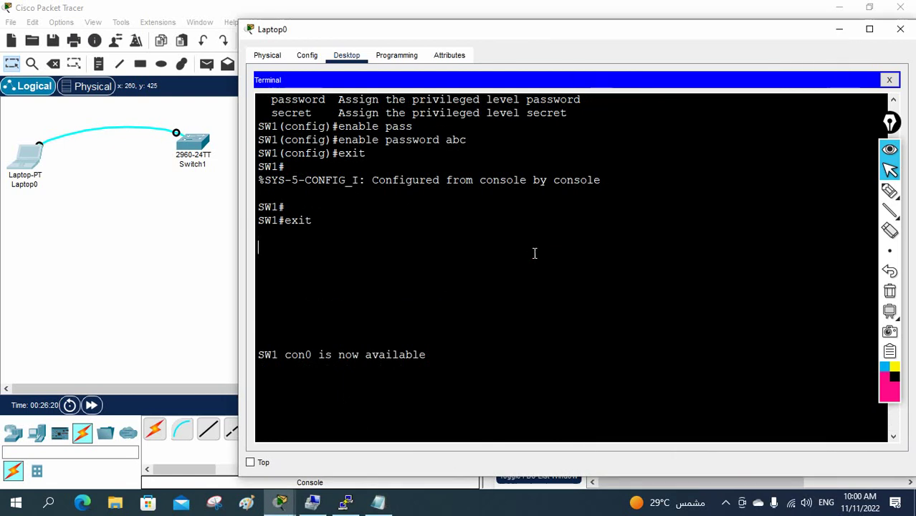
key("Return")
key("Return")
key("Return")
key("Return")
type("en")
key("Return")
type("abc")
key("Return")
key("Return")
key("Return")
key("Return")
key("Return")
key("Return")
key("Return")
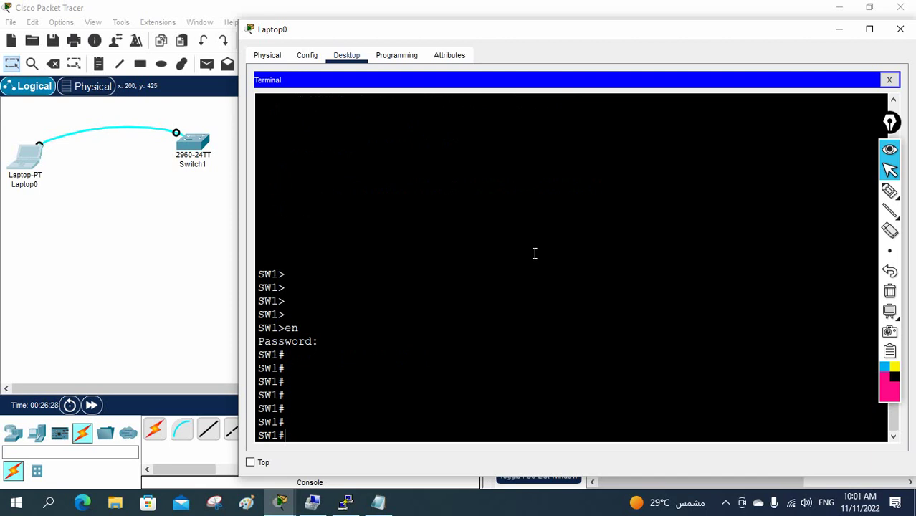
Run sh run on SW1 and highlight the plain-text enable password in the output
type("sh run")
key("Return")
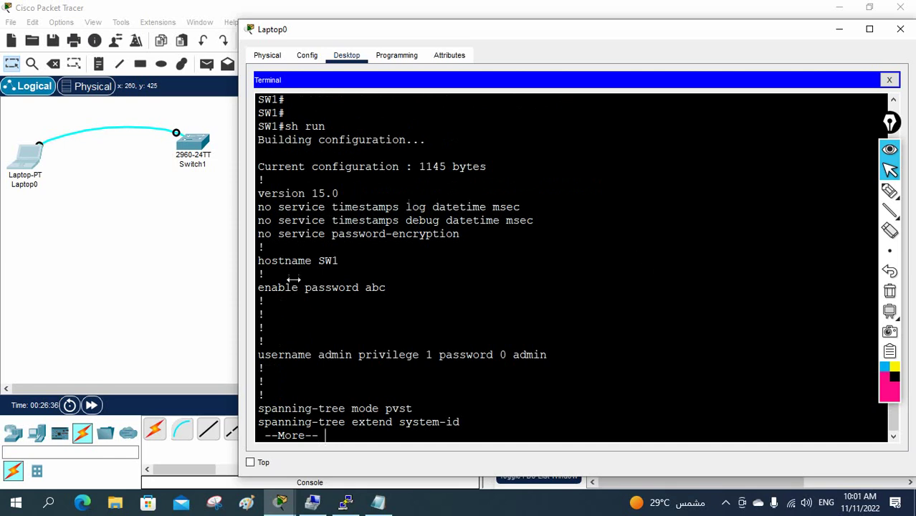
left_click(387, 290)
left_click_drag(387, 290, 264, 287)
left_click_drag(386, 288, 366, 288)
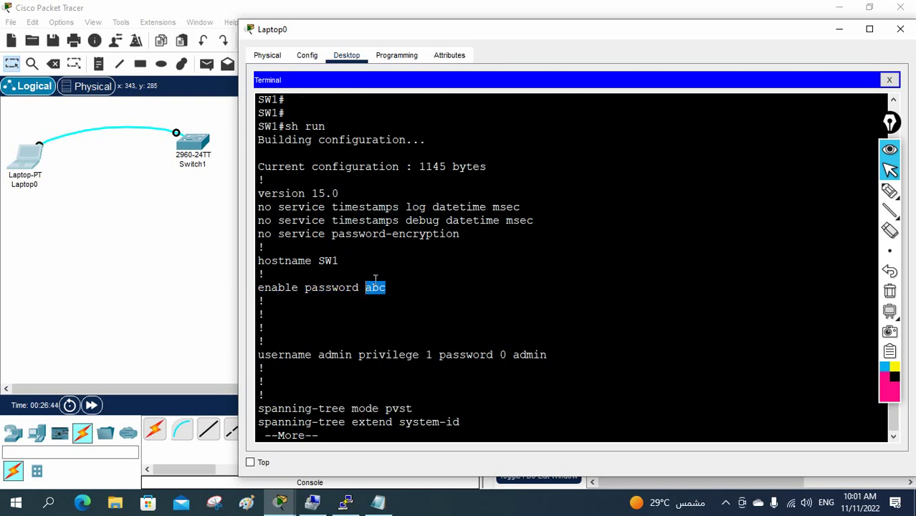
left_click_drag(387, 288, 365, 287)
Highlight the admin user's name and plain-text password, then select the SW1#sh run line
left_click_drag(285, 128, 326, 128)
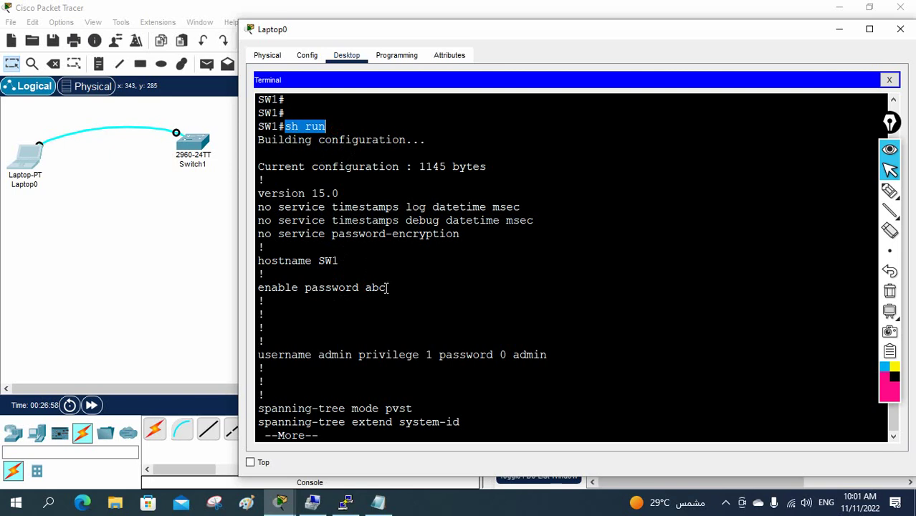
left_click_drag(387, 287, 364, 288)
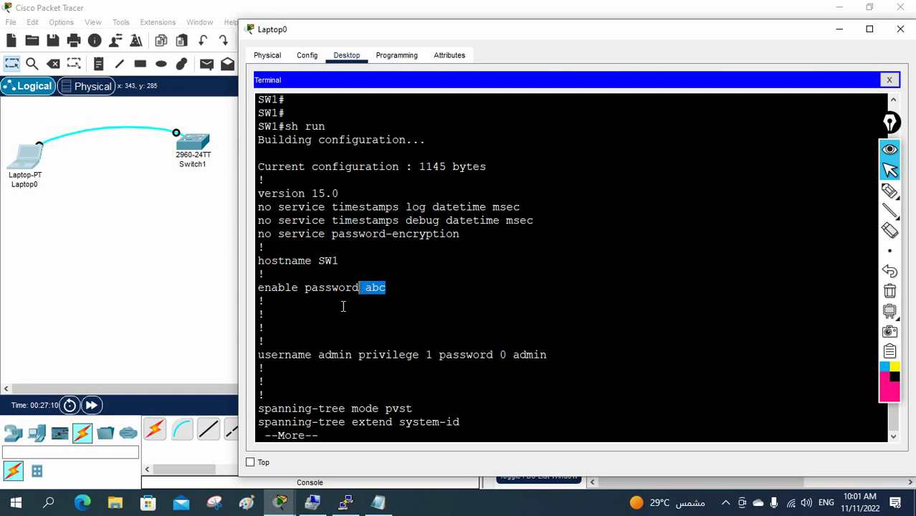
left_click_drag(313, 355, 351, 354)
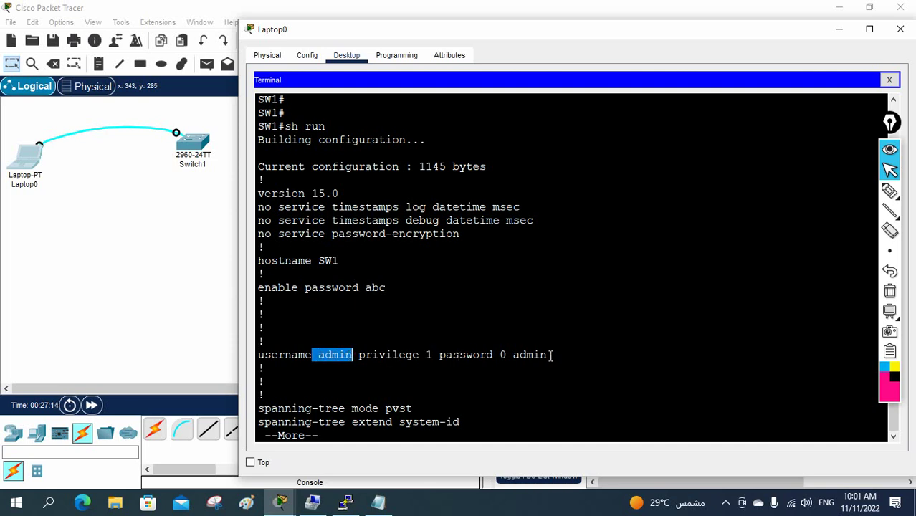
left_click_drag(547, 355, 512, 355)
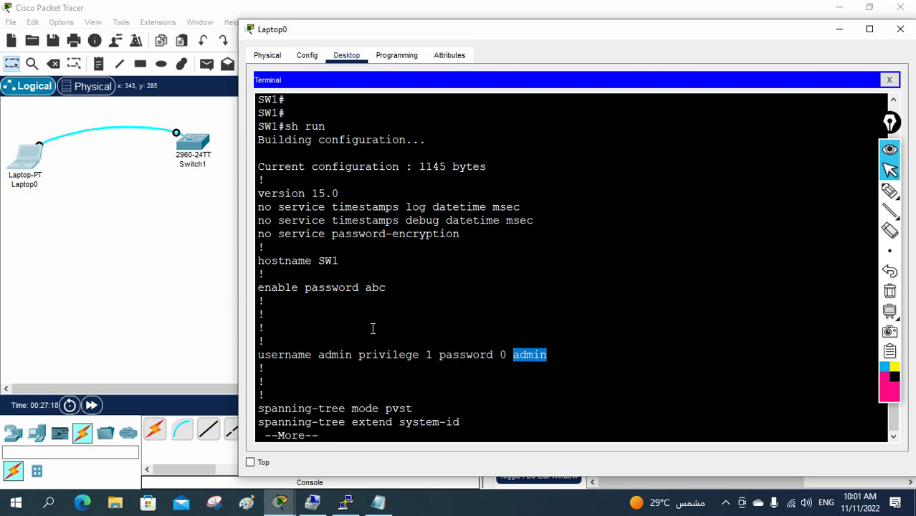
left_click_drag(386, 286, 366, 288)
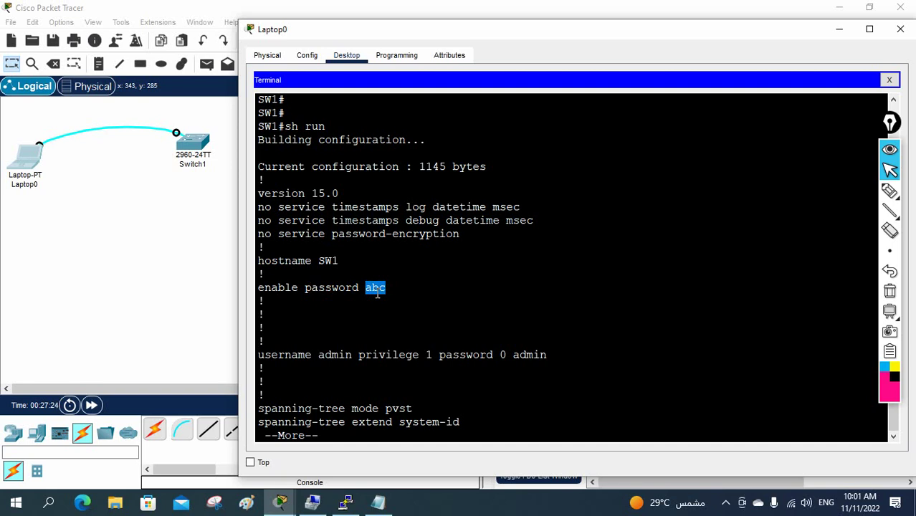
left_click_drag(332, 126, 255, 126)
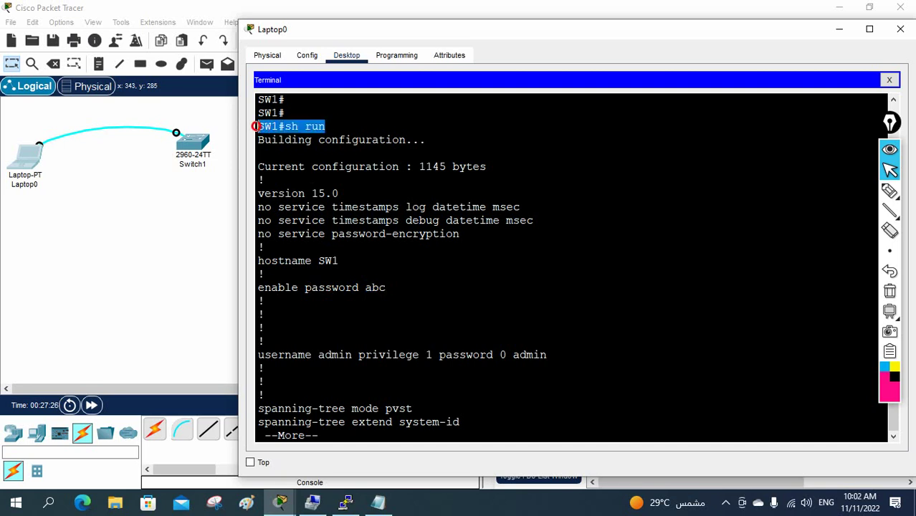
Copy the SW1#sh run line into the Notepad notes
right_click(259, 126)
left_click(291, 134)
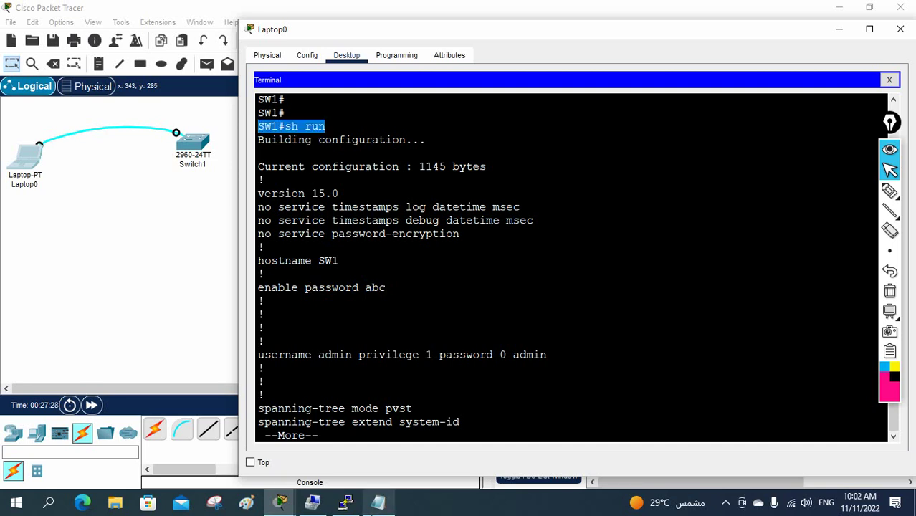
left_click(378, 502)
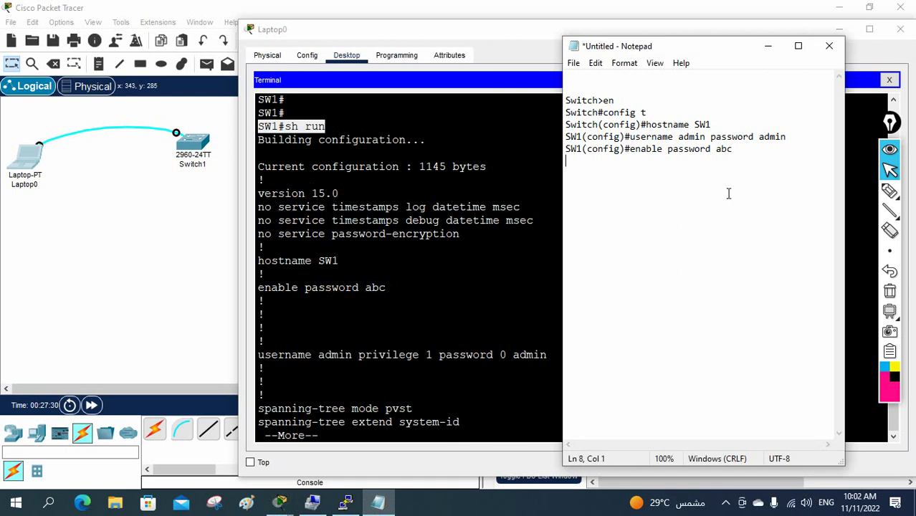
key("ctrl+v")
Page through the rest of SW1's running configuration to the end
left_click(482, 176)
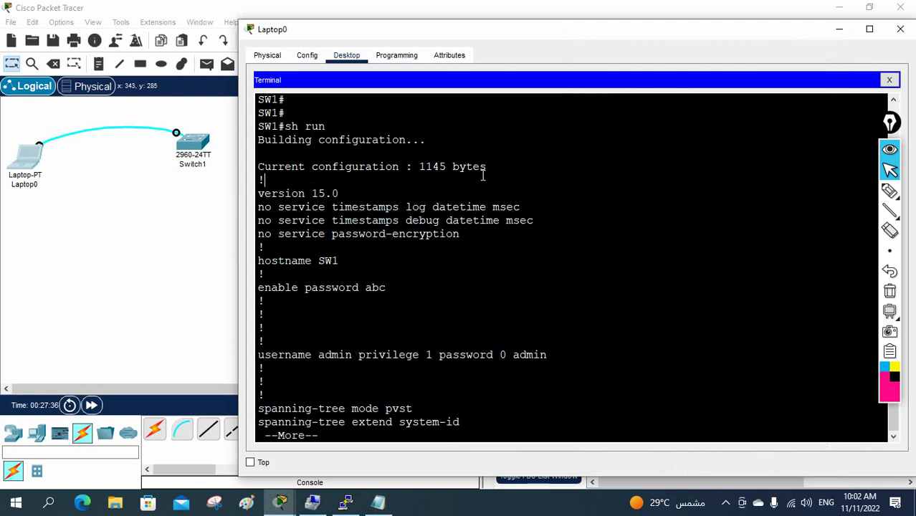
key("Return")
key("Return")
key("Return")
key("Return")
key("Return")
key("Return")
key("Return")
key("Return")
key("Return")
key("Return")
key("Return")
key("Return")
key("Return")
key("Return")
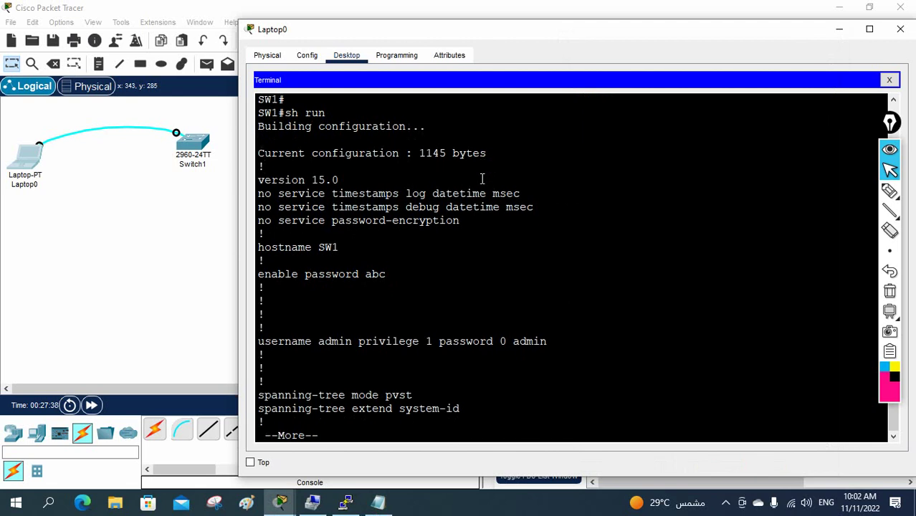
key("Return")
key("Return")
key("Return")
key("Return")
key("Return")
key("Return")
key("Return")
key("Return")
key("Return")
key("Return")
key("Return")
key("Return")
key("Return")
key("Return")
key("Return")
key("Return")
key("Return")
key("Return")
key("Return")
key("Return")
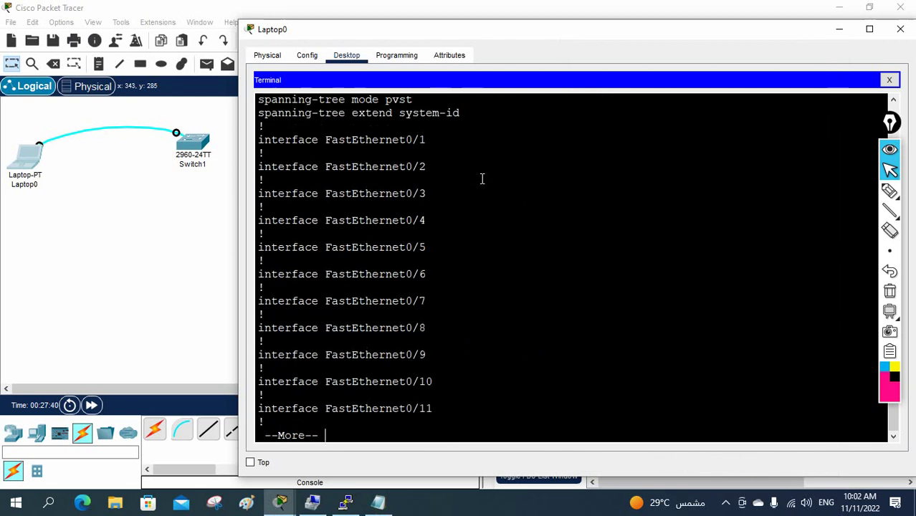
key("Return")
key("Return")
key("Return")
key("Return")
key("Return")
key("Return")
key("Return")
key("Return")
key("Return")
key("Return")
key("Return")
key("Return")
key("Return")
key("Return")
key("Return")
key("Return")
key("Return")
key("Return")
key("Return")
key("Return")
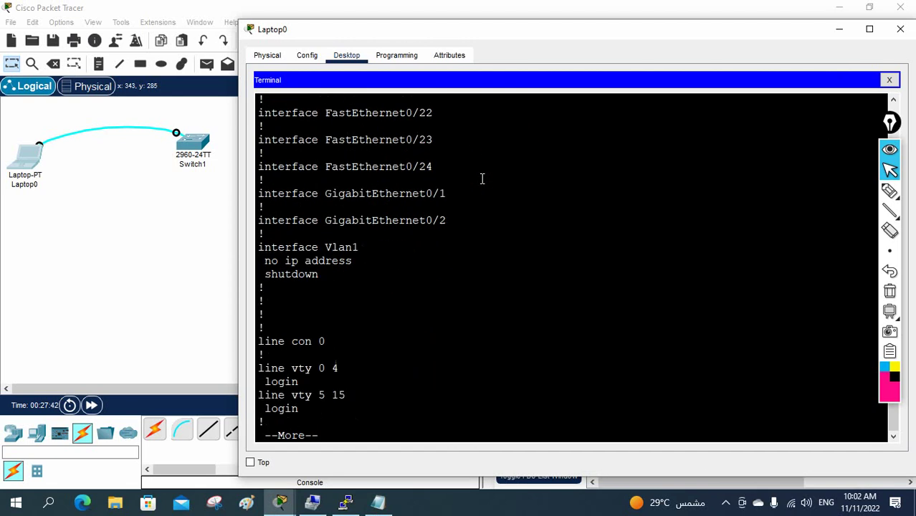
key("Return")
key("Return")
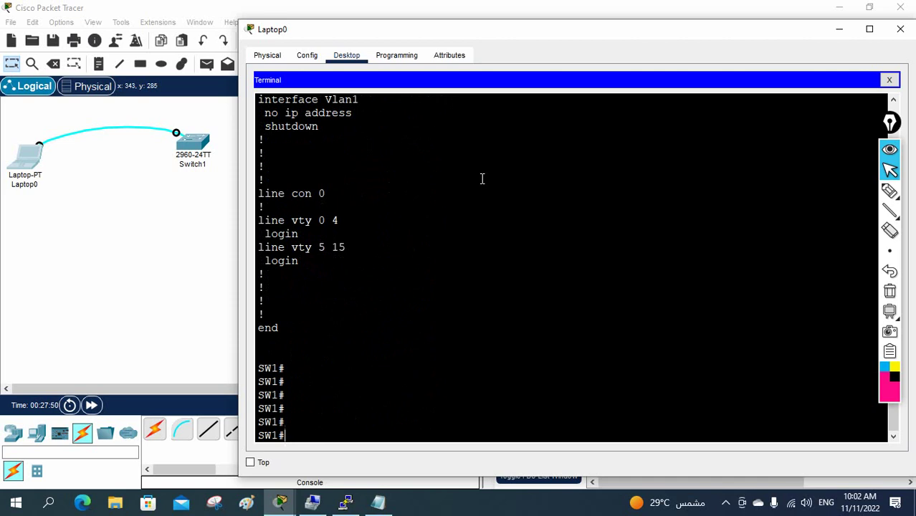
Enter global configuration mode and try removing the enable password with 'no enable password' (rejected)
type("config t")
key("Return")
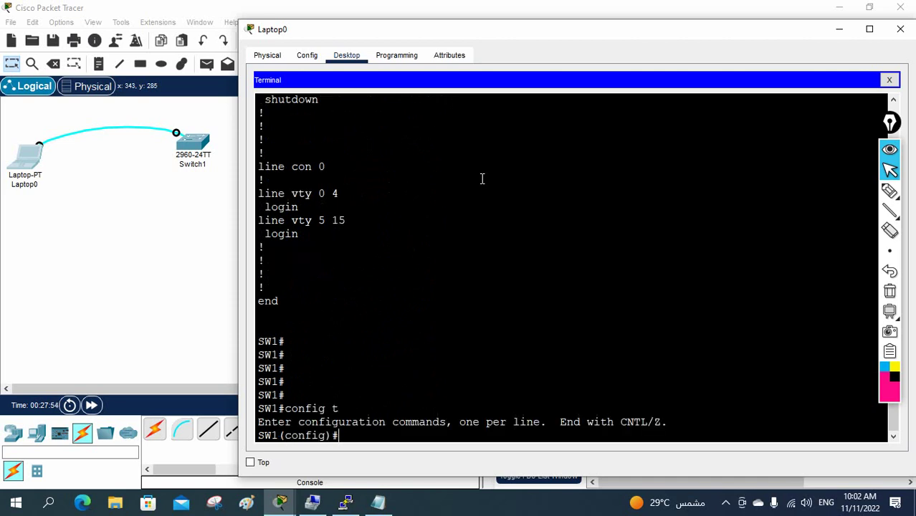
type("enabl")
key("Tab")
type("pa")
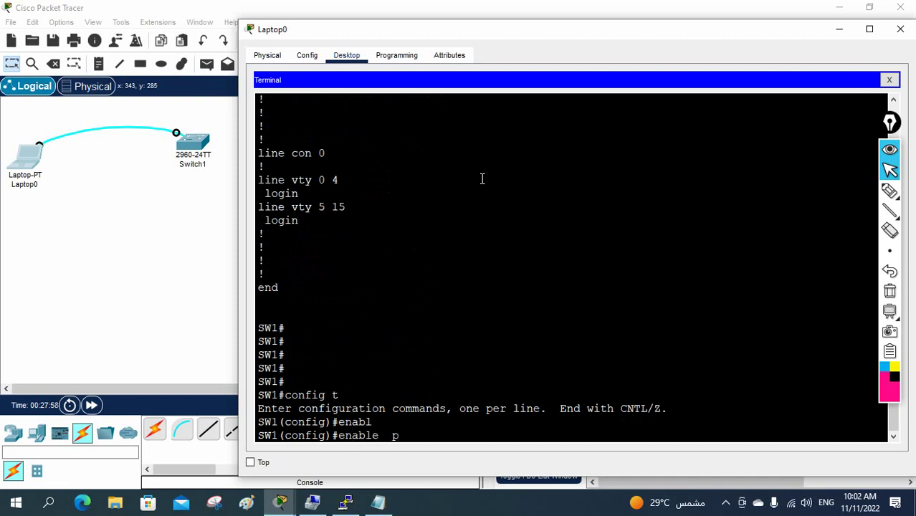
key("Tab")
type("abc")
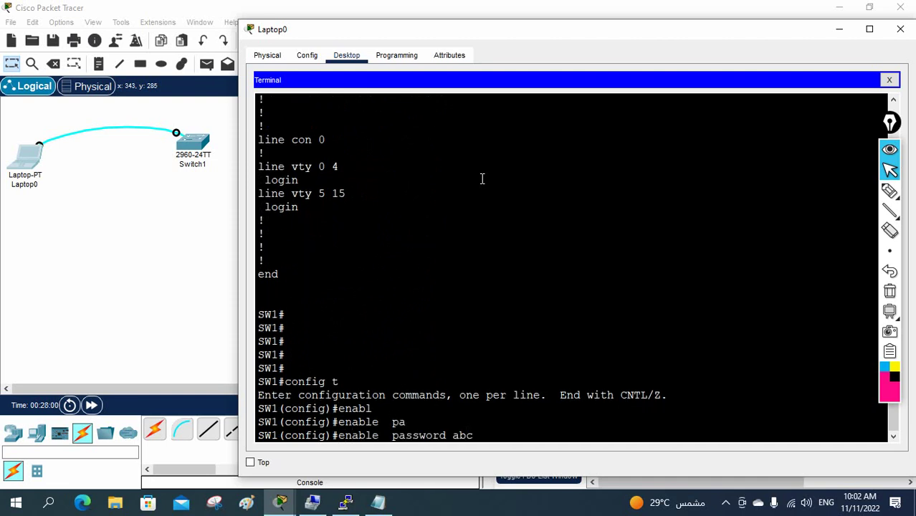
key("Left")
key("Left")
key("Left")
key("Left")
key("Left")
key("Left")
key("Left")
key("Left")
key("Left")
key("Left")
type("no")
key("Return")
key("Return")
key("Return")
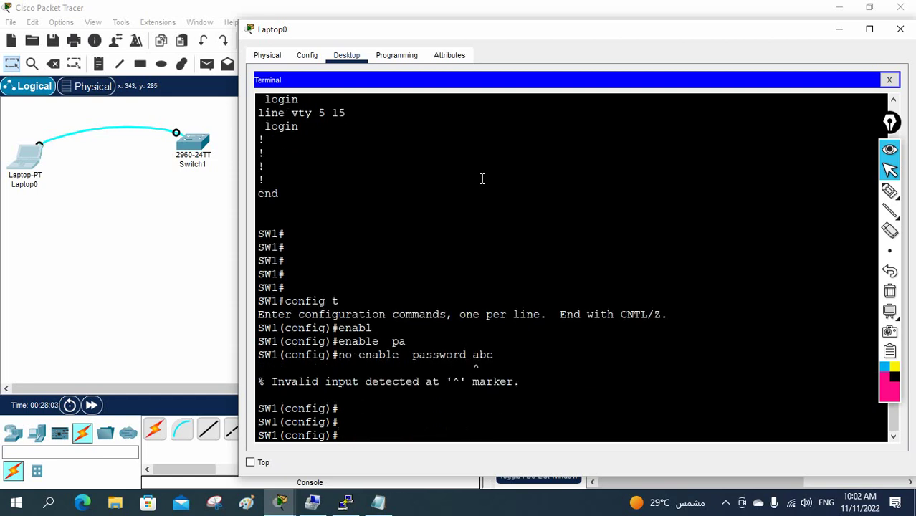
key("Return")
key("Return")
key("Return")
key("Return")
key("Return")
key("Return")
key("Return")
key("Return")
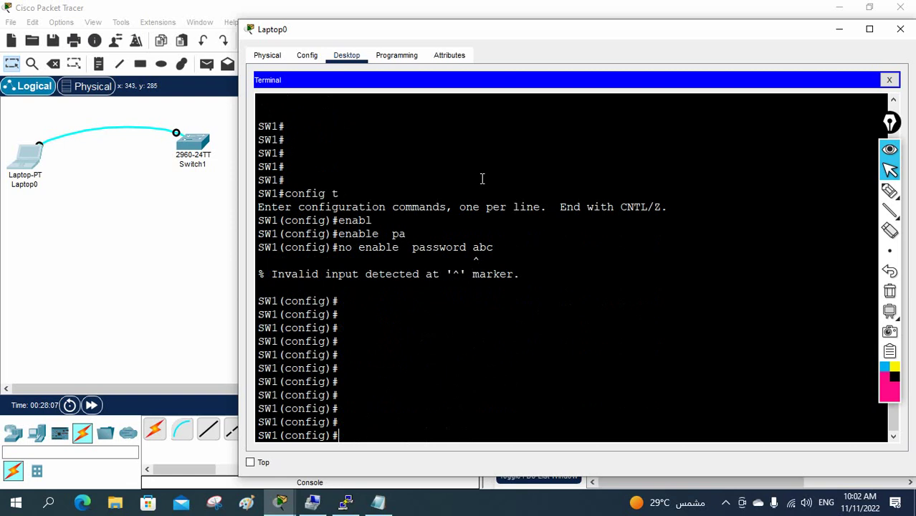
Configure an enable secret on SW1 with 'enable secret' and the new secret value
type("en")
key("Return")
type("enable se")
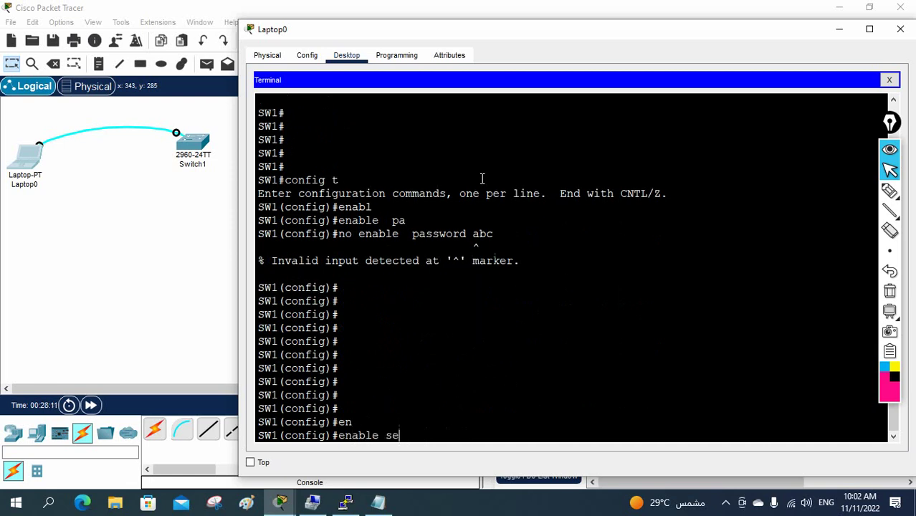
key("Tab")
type("a")
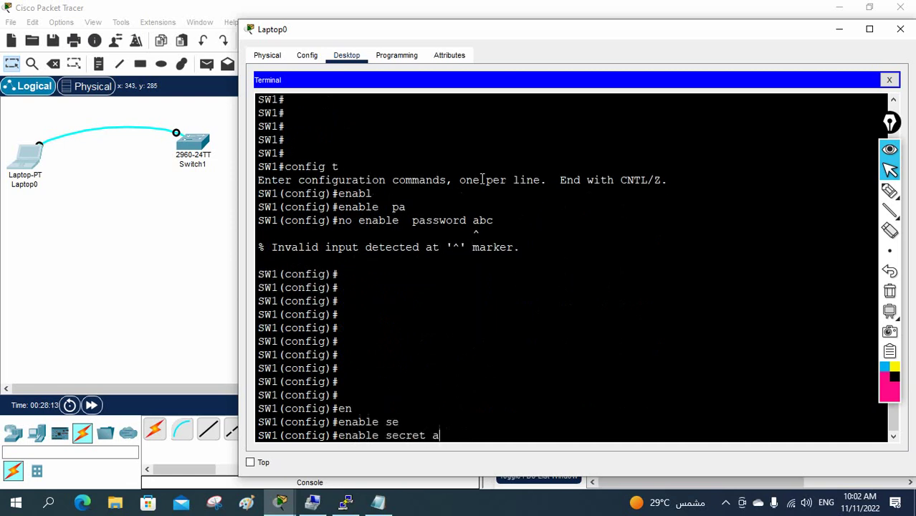
type("bc1")
key("Return")
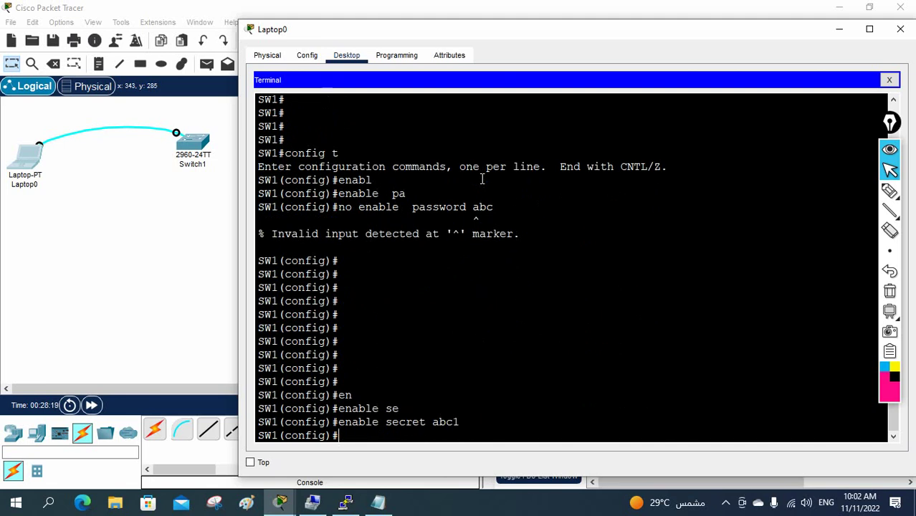
left_click_drag(426, 423, 385, 422)
left_click(377, 501)
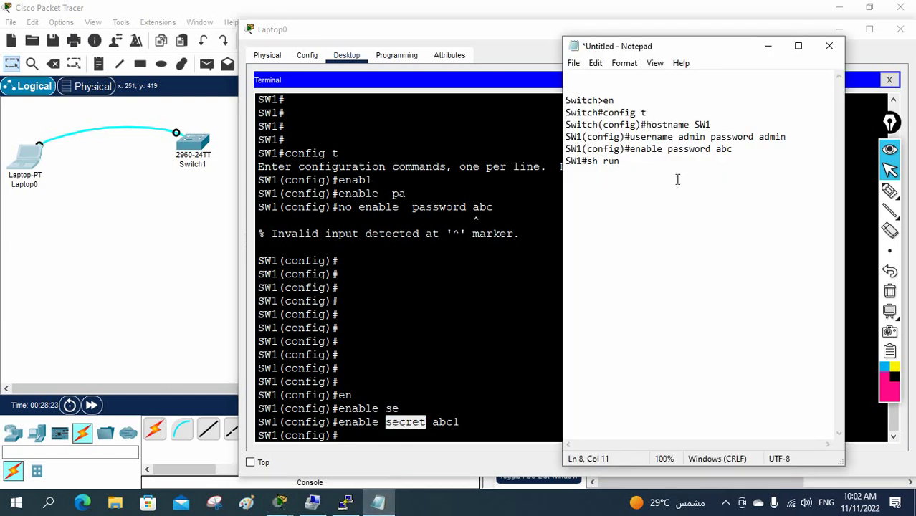
left_click_drag(715, 149, 663, 152)
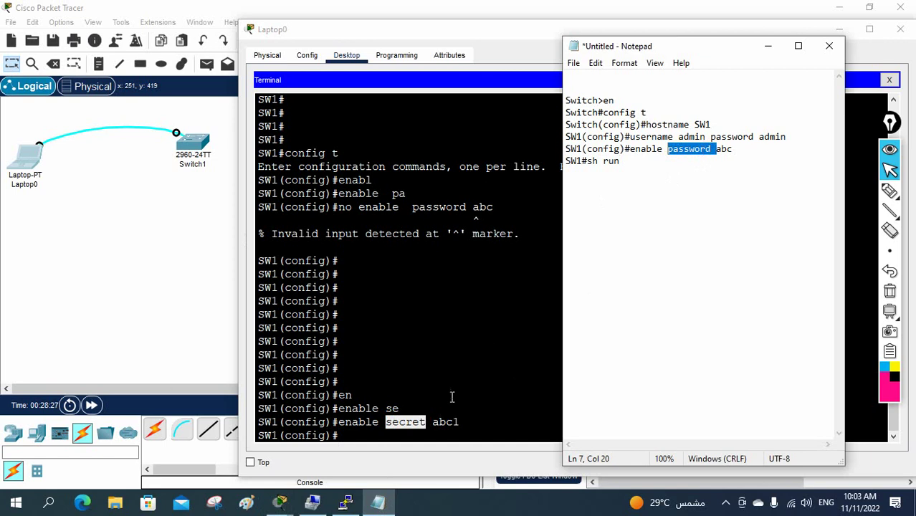
left_click(433, 415)
Return to privileged mode with Ctrl+Z and run 'sh run' on SW1
key("ctrl+z")
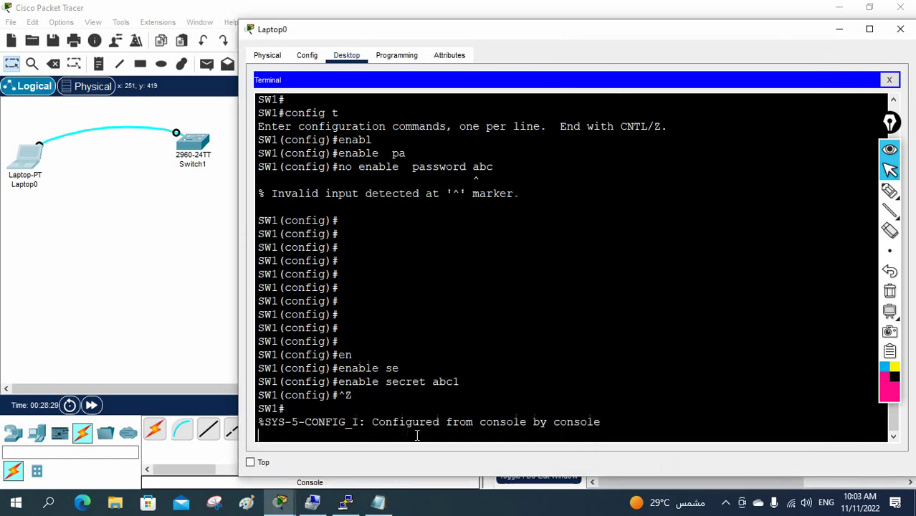
key("Return")
key("Return")
key("Return")
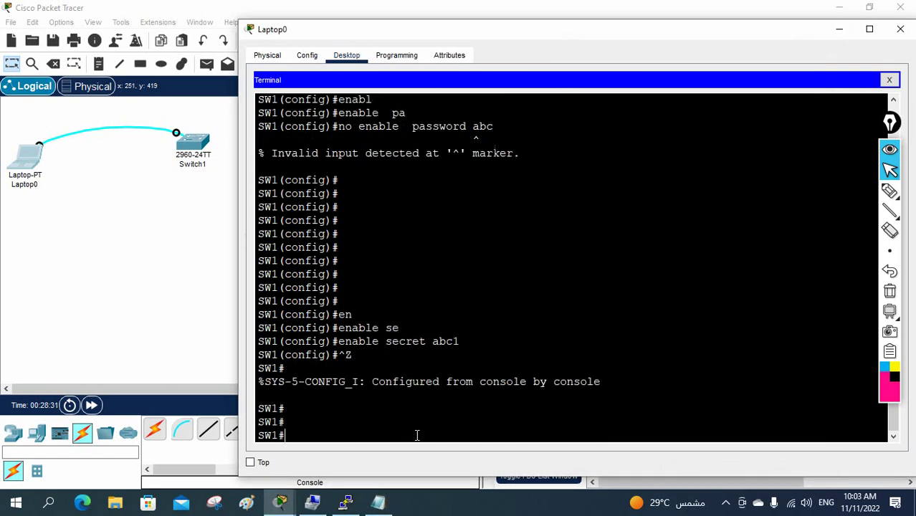
key("Return")
key("Return")
type("sh")
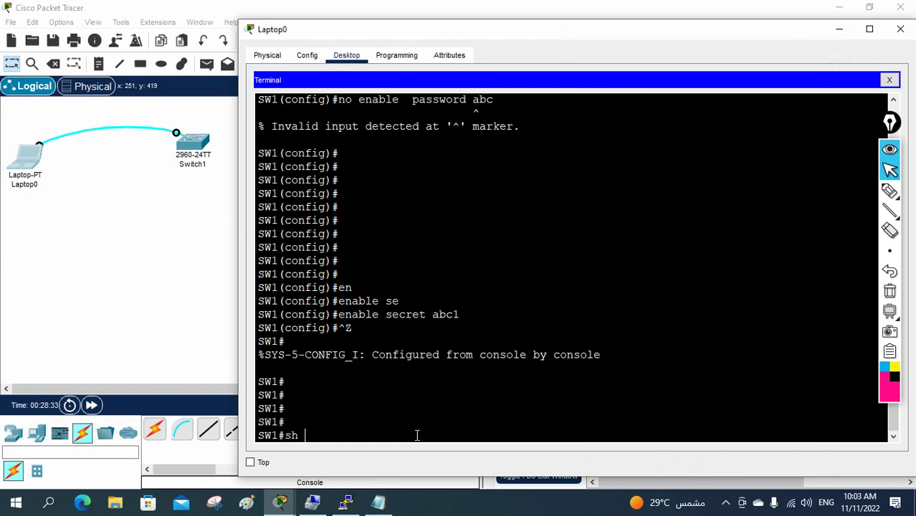
type(" run")
key("Return")
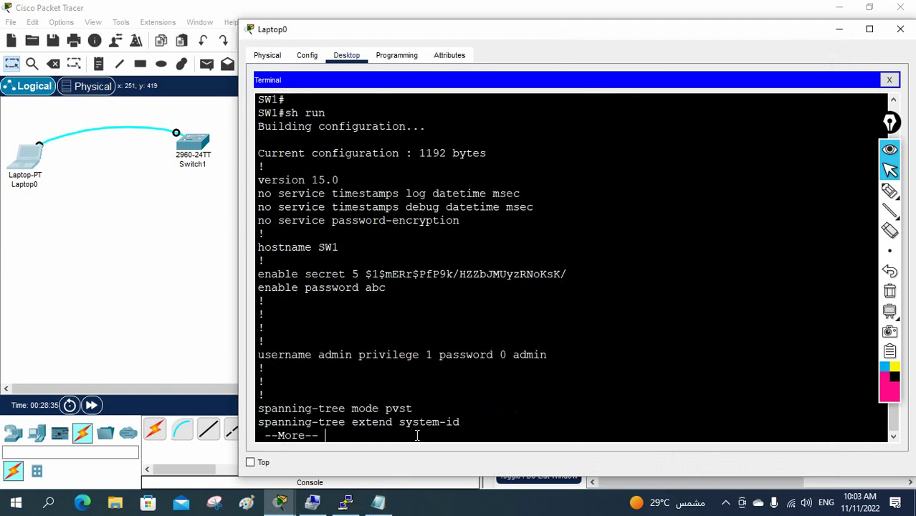
Page through the running configuration to its end, highlighting the type-5 enable secret hash
key("Return")
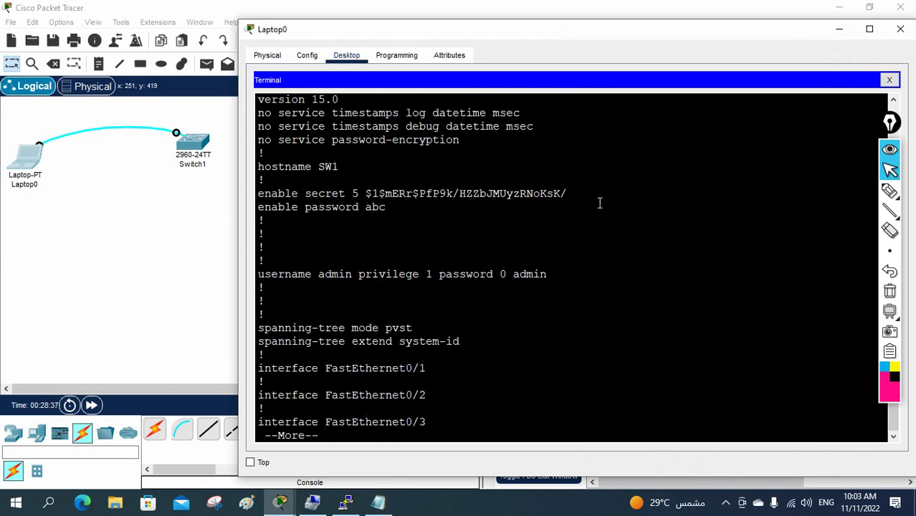
left_click_drag(584, 195, 365, 192)
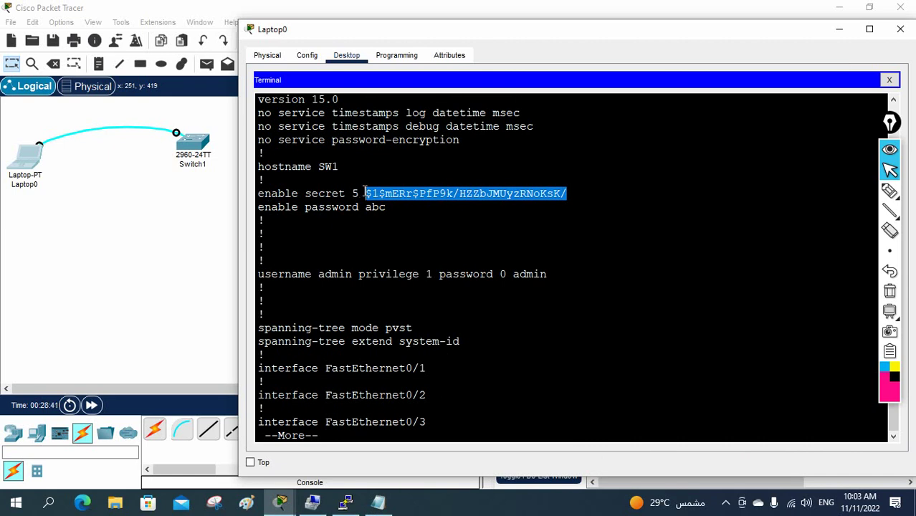
right_click(365, 192)
left_click_drag(365, 193, 573, 189)
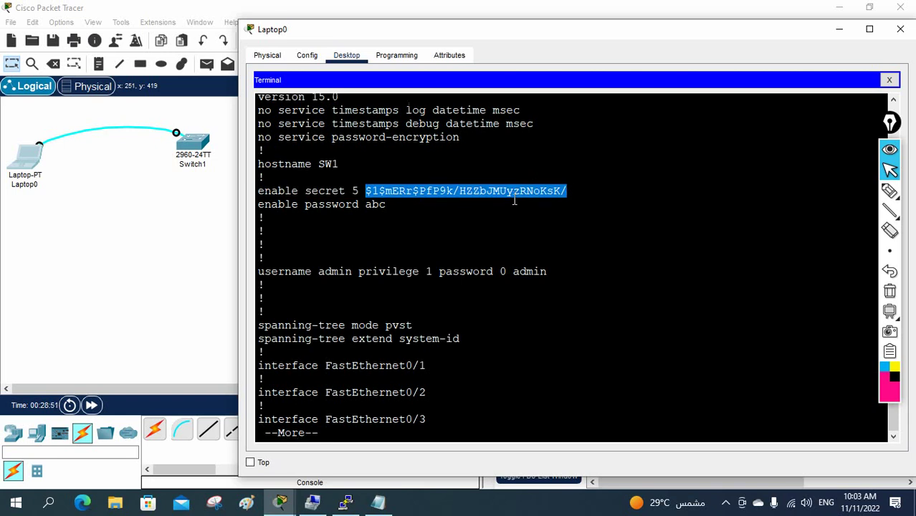
key("Return")
key("Return")
key("Return")
key("Return")
key("Return")
key("Return")
key("Return")
key("Return")
key("Return")
key("Return")
key("Return")
key("Return")
key("Return")
key("Return")
key("Return")
key("Return")
key("Return")
key("Return")
key("Return")
key("Return")
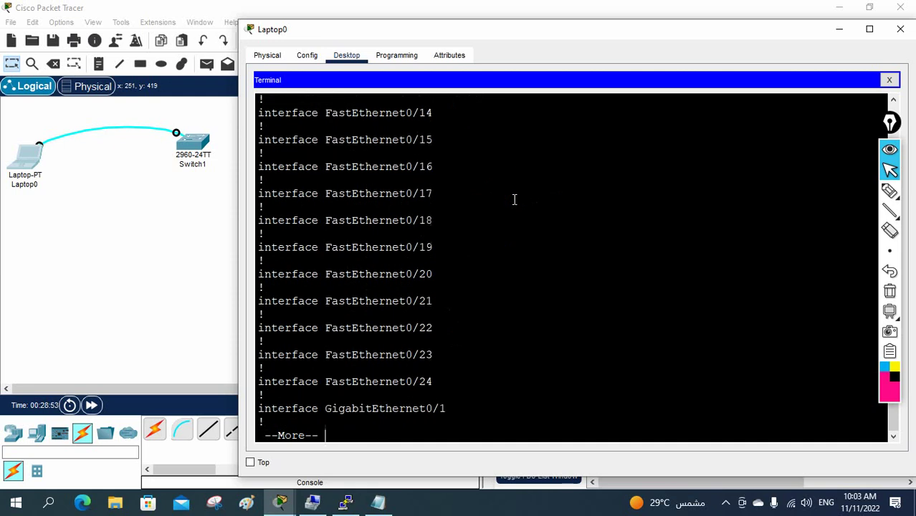
key("Return")
key("Return")
key("Return")
key("Return")
key("Return")
key("Return")
key("Return")
key("Return")
key("Return")
key("Return")
key("Return")
key("Return")
key("Return")
key("Return")
key("Return")
key("Return")
key("Return")
key("Return")
key("Return")
key("Return")
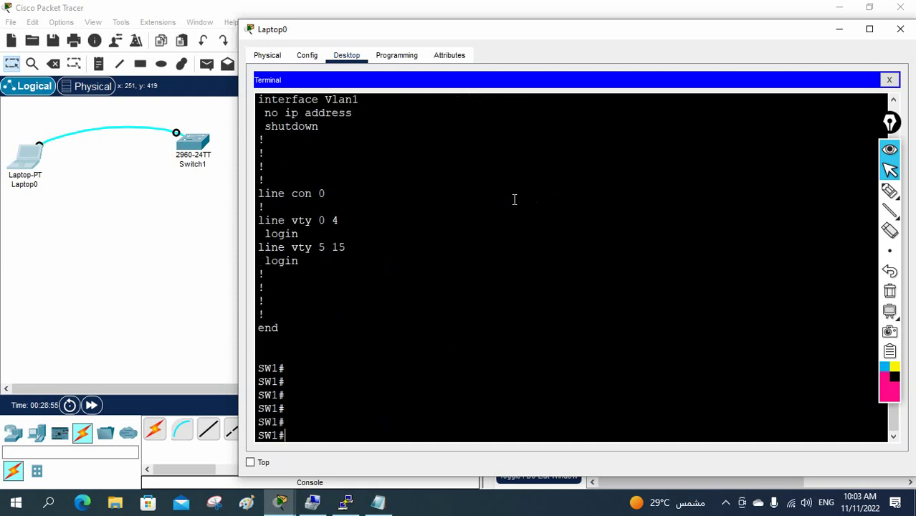
Log out of SW1, then re-enter privileged mode by supplying the enable secret at Password:
type("exit")
key("Return")
key("Return")
key("Return")
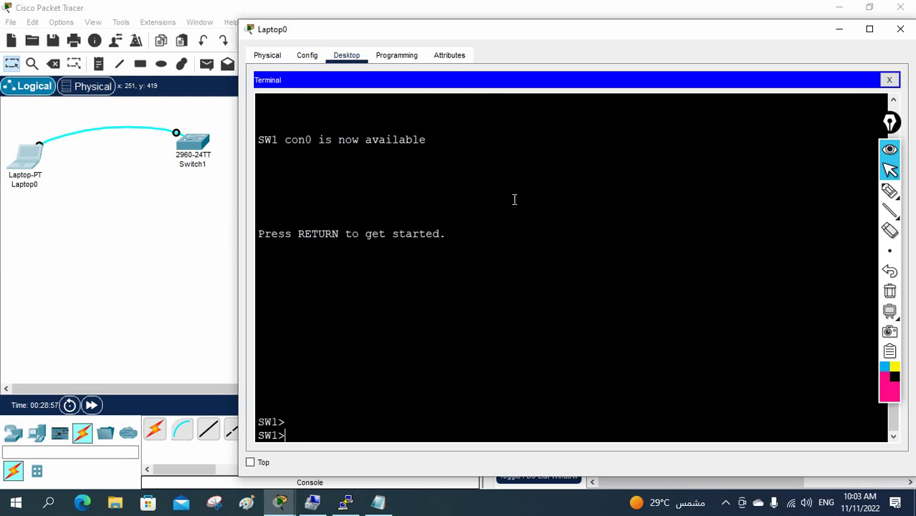
type("en")
key("Return")
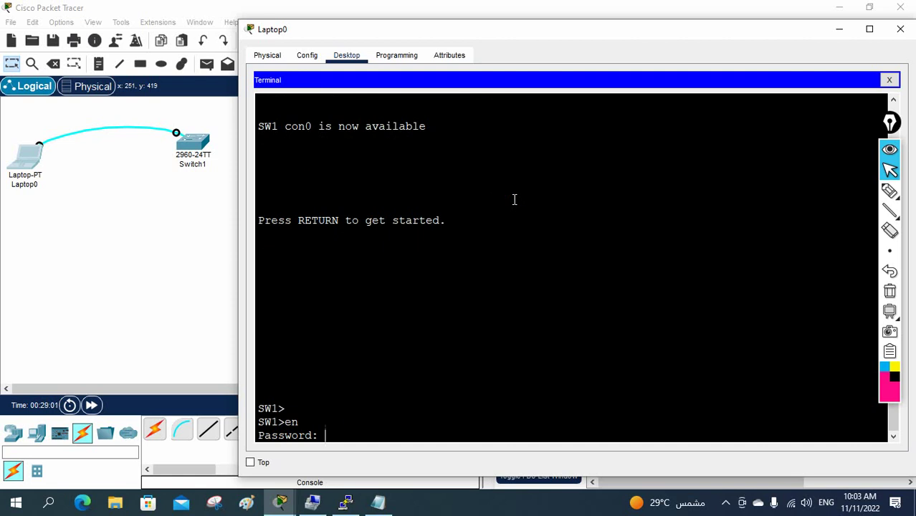
key("Return")
key("Return")
key("Return")
key("Return")
key("Return")
key("Return")
key("Return")
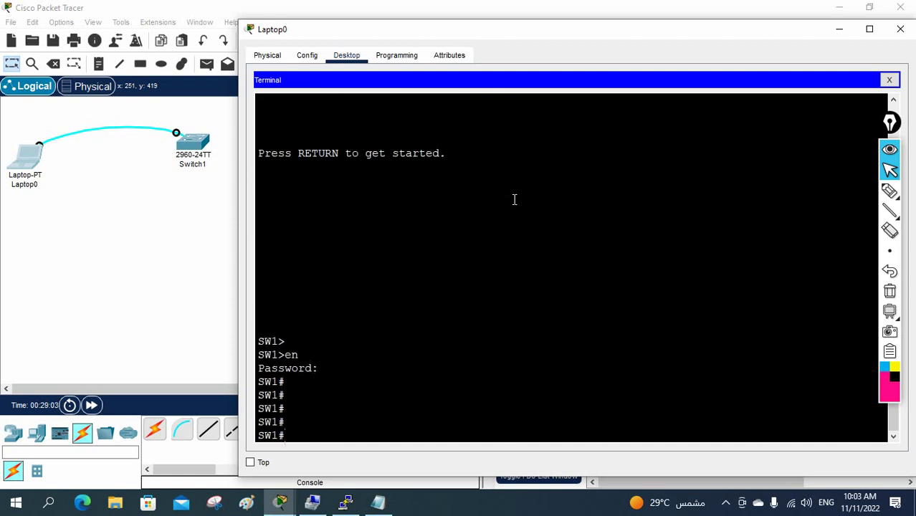
key("Return")
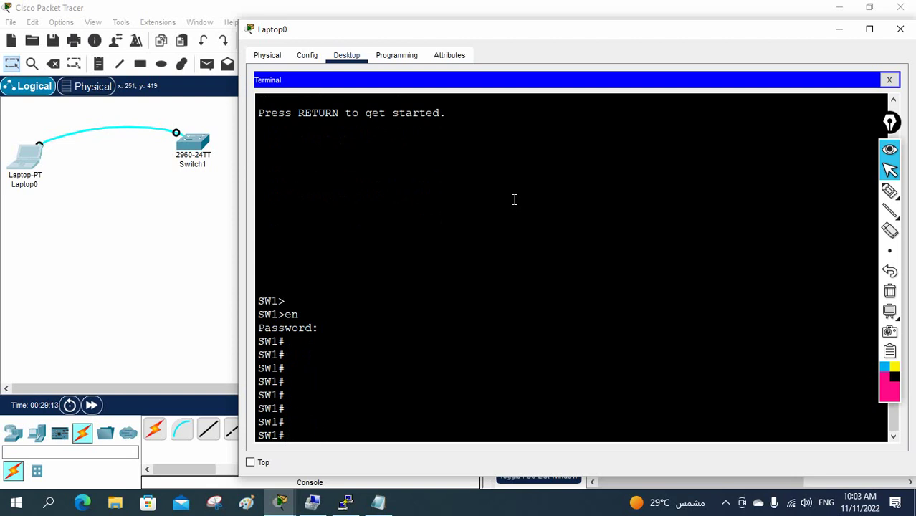
Copy the enable secret command line from the SW1 terminal output
left_click(379, 501)
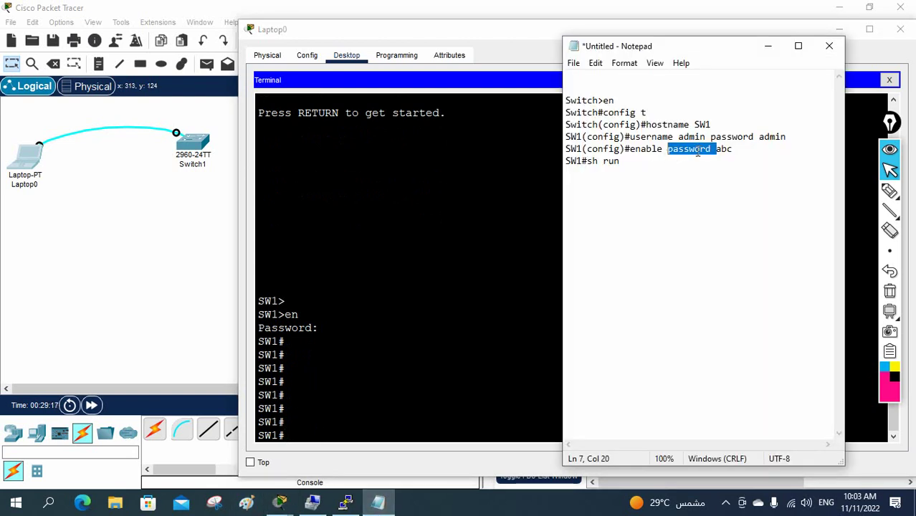
left_click_drag(625, 161, 571, 162)
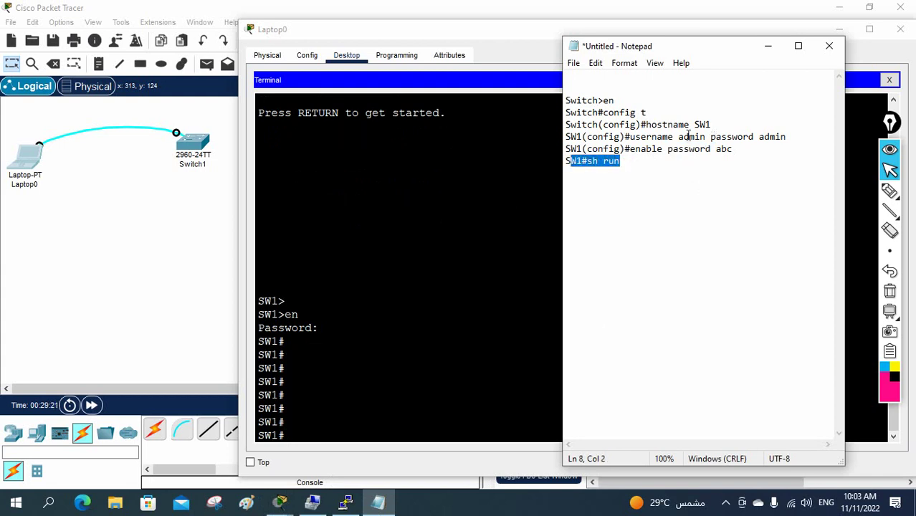
scroll(346, 207, "up", 9)
scroll(356, 206, "up", 20)
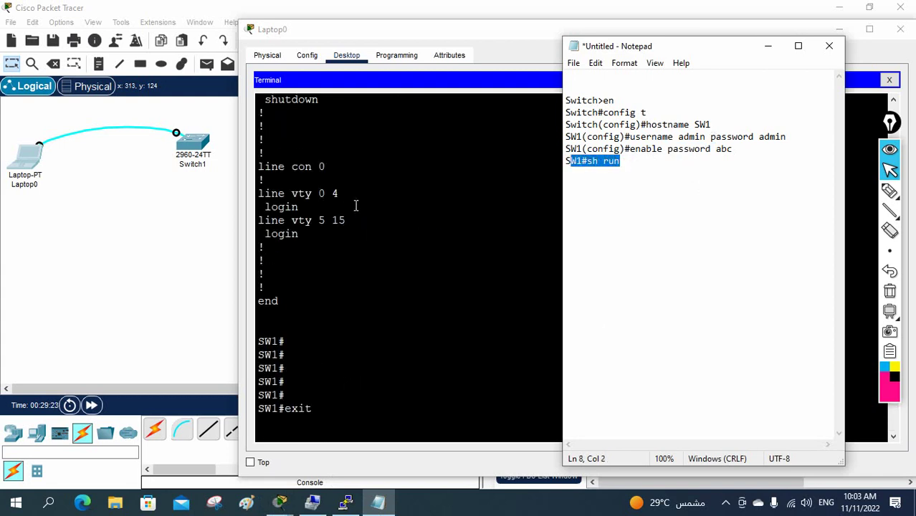
scroll(354, 207, "up", 9)
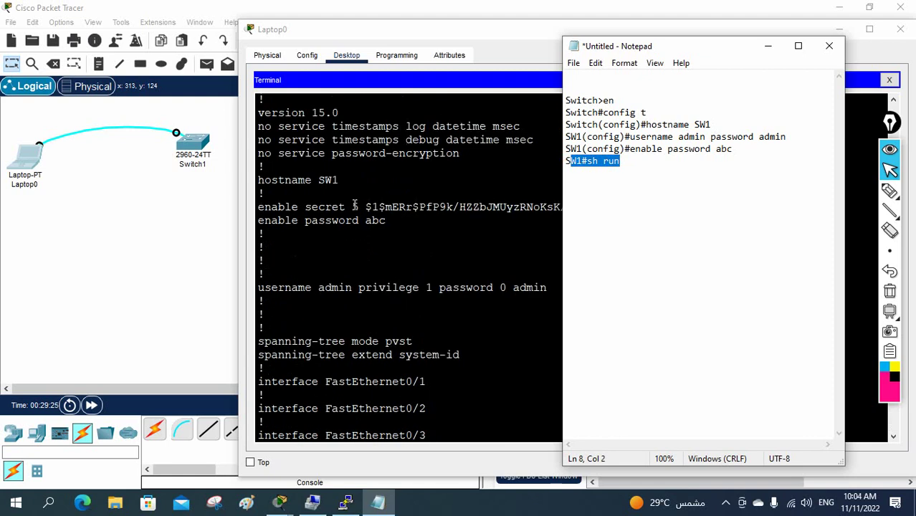
left_click_drag(493, 203, 253, 207)
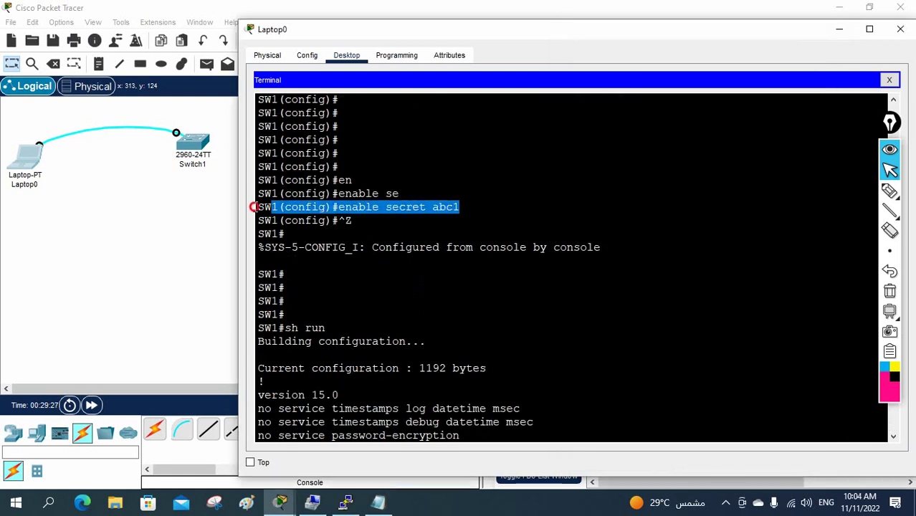
right_click(400, 205)
left_click(415, 210)
Paste the enable secret command on a new Notepad line after 'SW1#sh run'
left_click(392, 496)
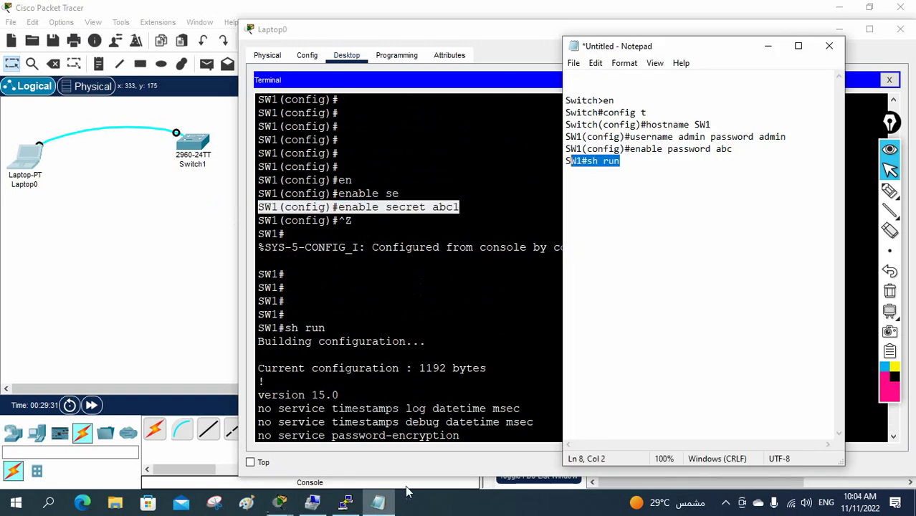
left_click(631, 160)
key("Return")
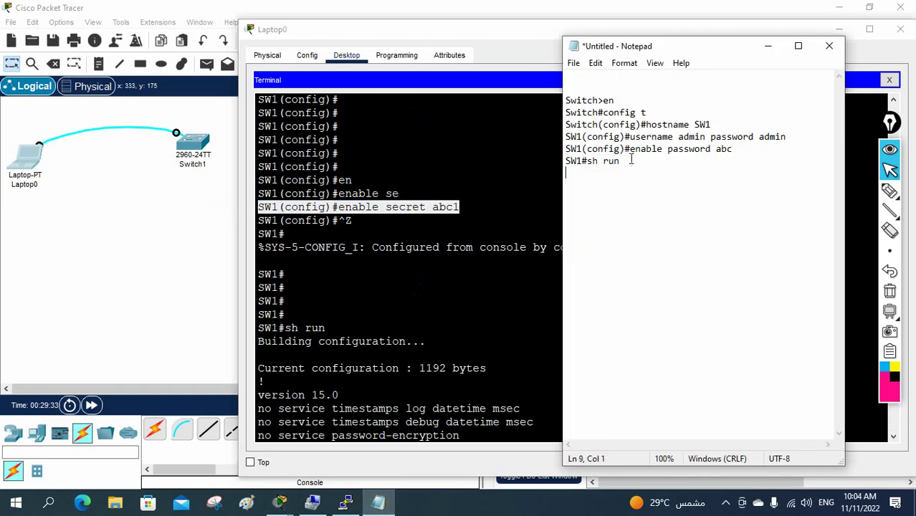
key("ctrl+v")
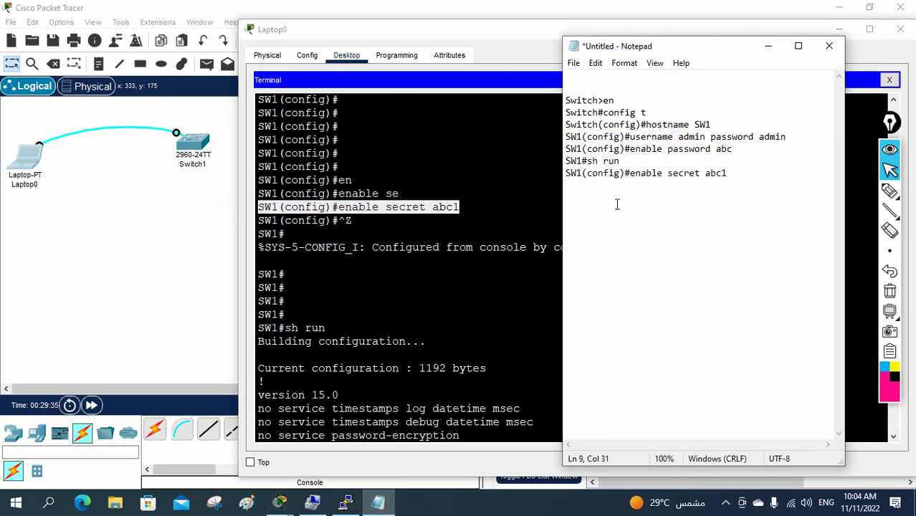
left_click_drag(726, 173, 570, 173)
left_click(654, 233)
key("shift+Left")
scroll(406, 287, "down", 15)
scroll(406, 287, "down", 20)
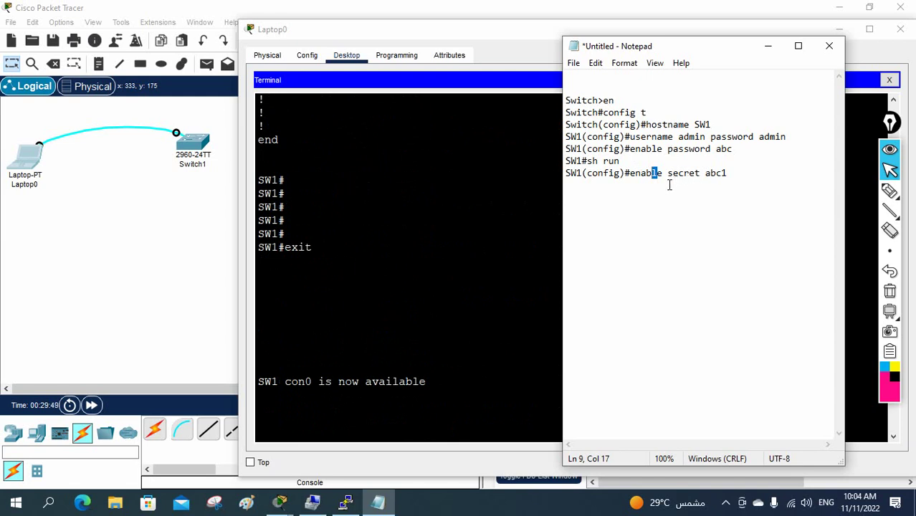
left_click(675, 188)
left_click(502, 213)
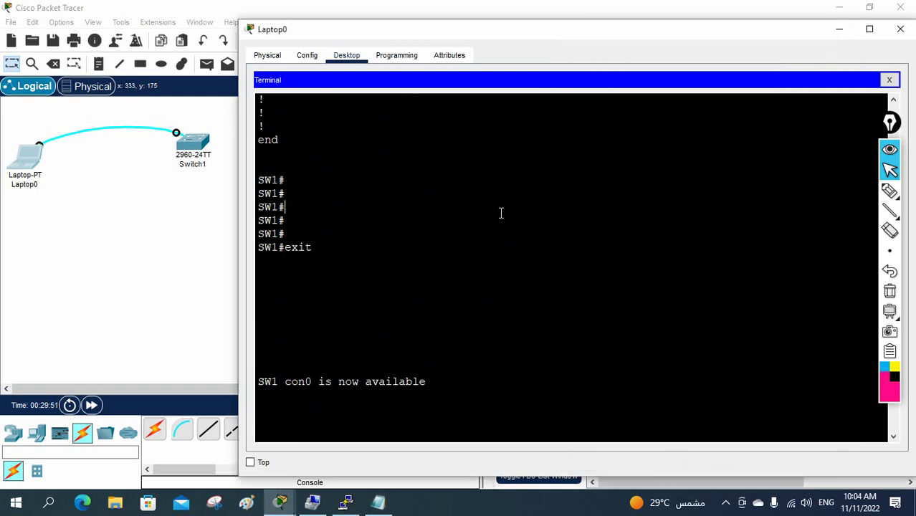